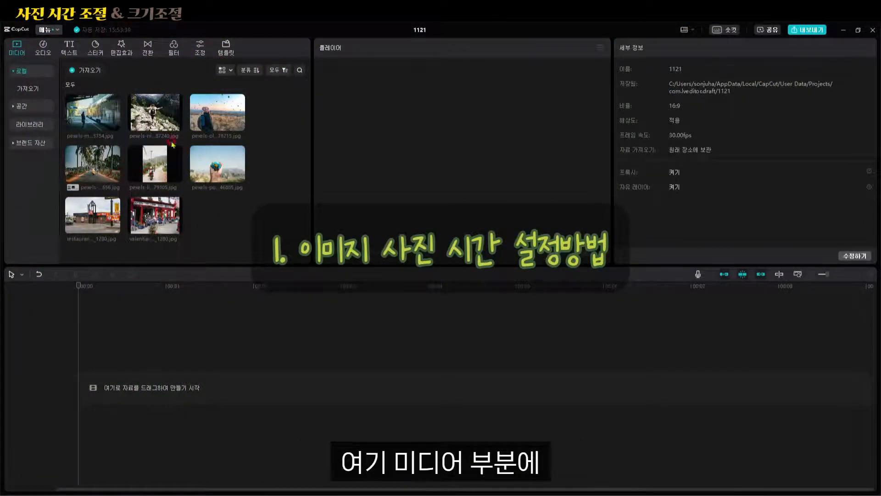
- Place the train platform, mountain hiker and balloon-field photos one after another on the timeline
left_click(100, 120)
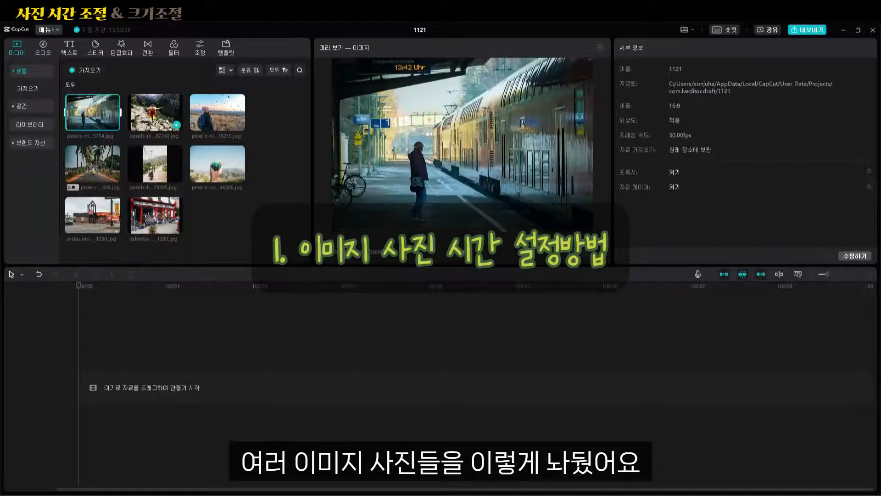
left_click(166, 116)
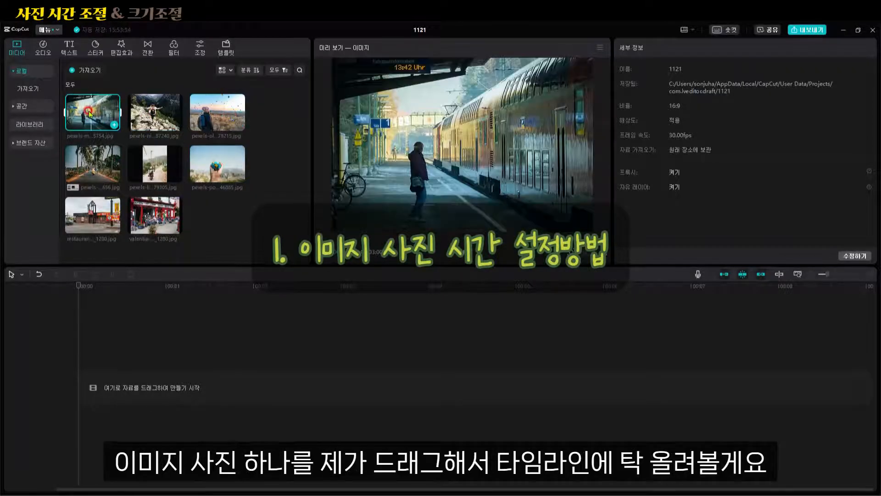
left_click(90, 113)
left_click_drag(90, 112, 96, 381)
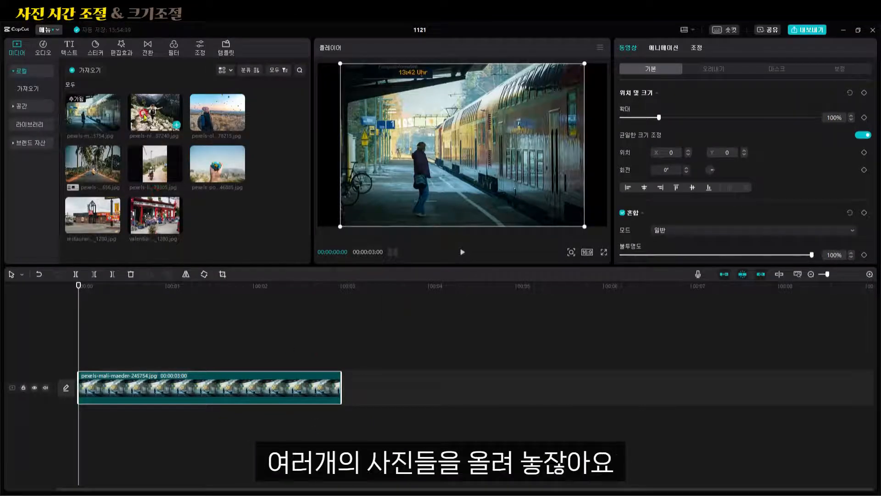
left_click_drag(155, 112, 344, 378)
left_click_drag(218, 112, 607, 385)
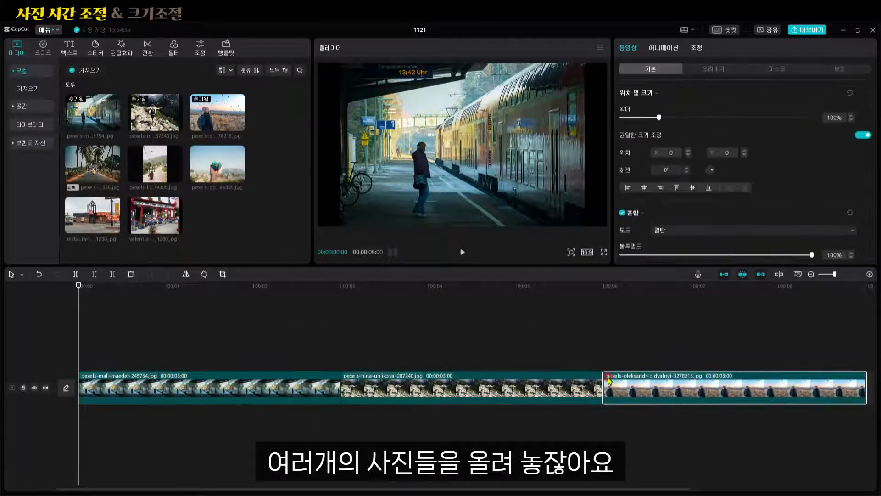
- Scrub along the timeline to review how long each of the three photos is shown
left_click_drag(78, 286, 708, 371)
left_click(460, 286)
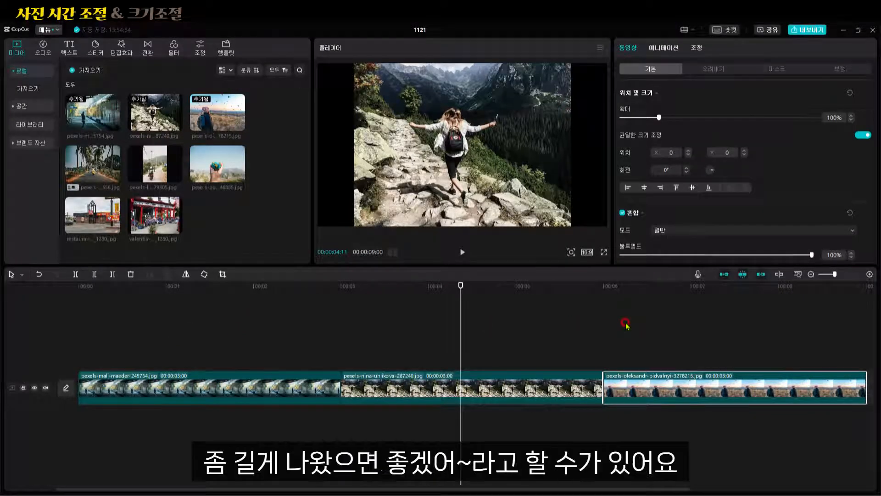
left_click(609, 317)
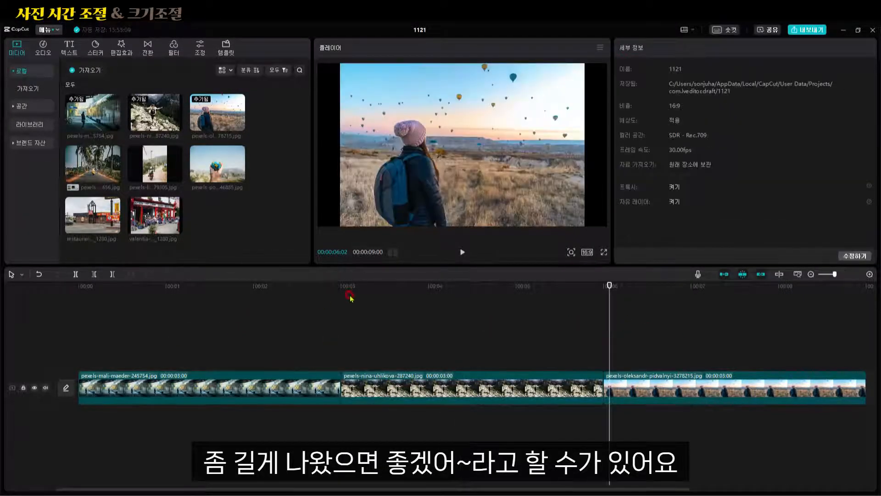
left_click(257, 299)
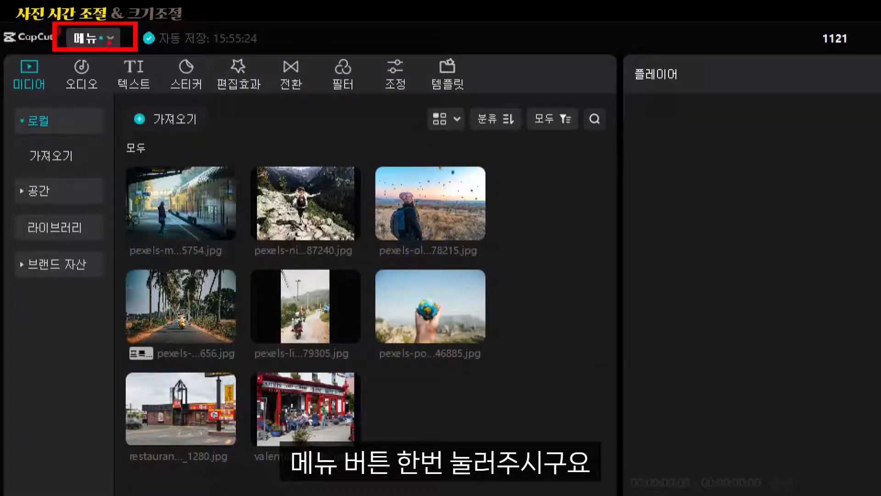
- Set the default image duration to 5 seconds in the editing settings and save
left_click(109, 41)
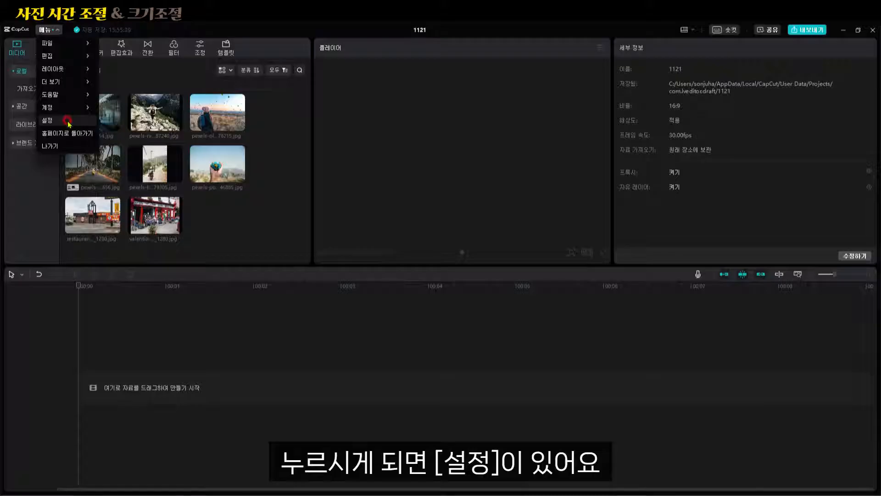
left_click(68, 122)
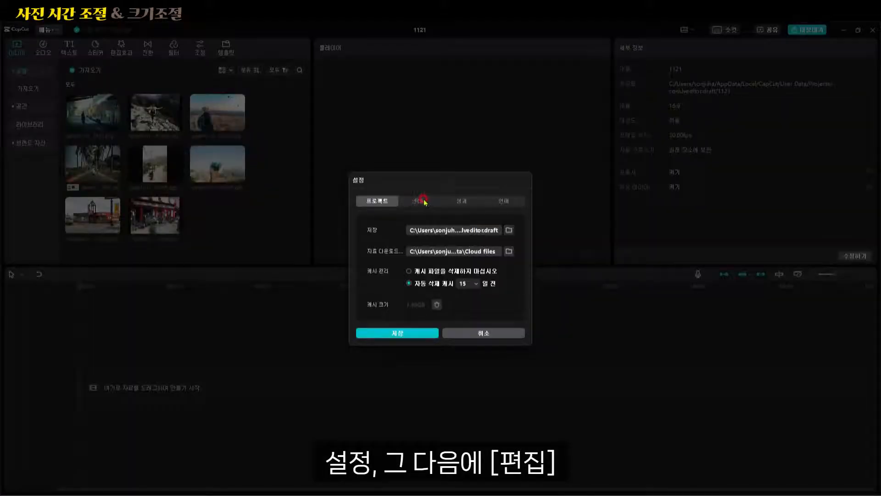
left_click(421, 201)
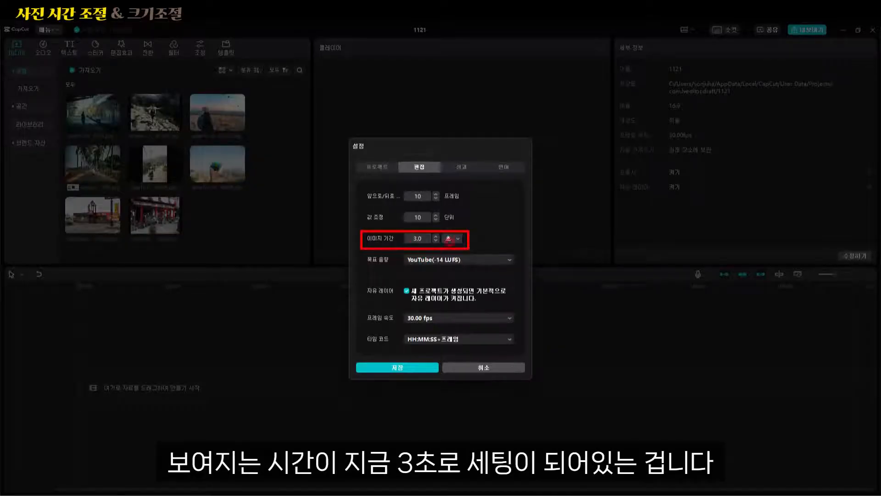
left_click(416, 239)
double_click(429, 239)
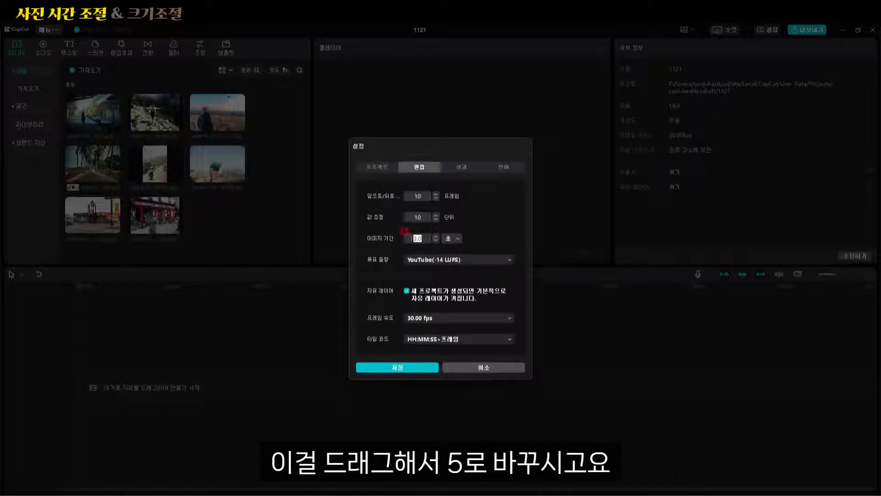
type("5")
left_click(398, 367)
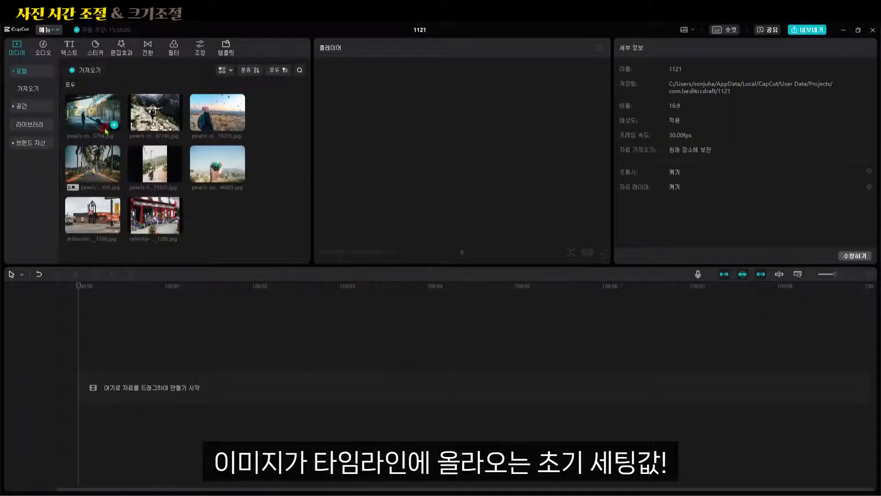
- Place the train platform photo on the empty timeline and scrub through to its end
left_click_drag(105, 131, 110, 393)
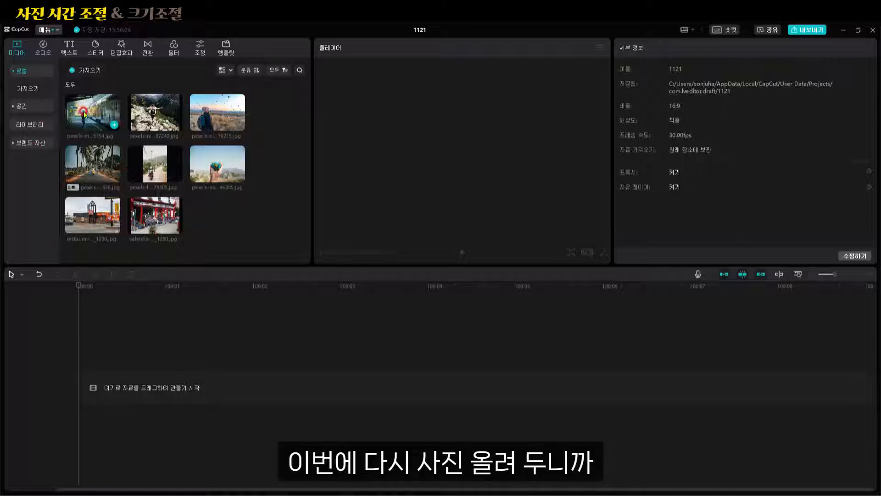
left_click_drag(92, 112, 94, 396)
left_click_drag(78, 288, 340, 295)
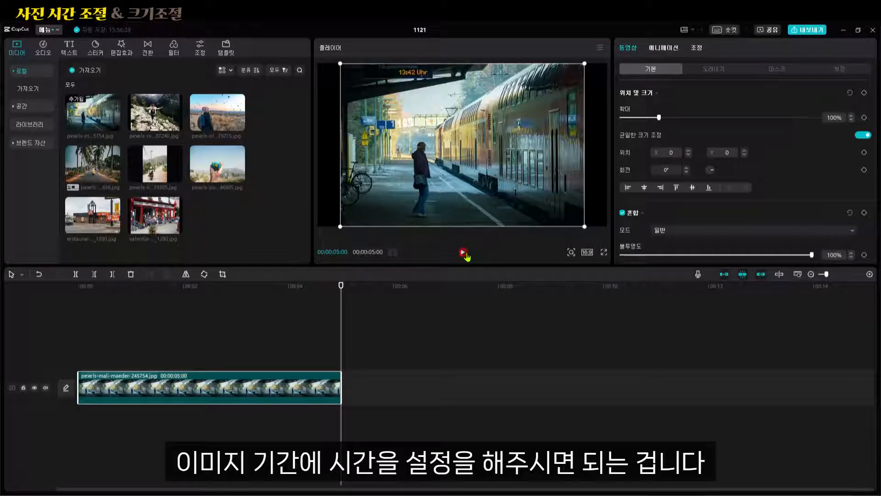
- Add all eight library photos after the existing train platform clip and scrub through the sequence
left_click_drag(267, 243, 339, 388)
scroll(208, 325, "down", 3)
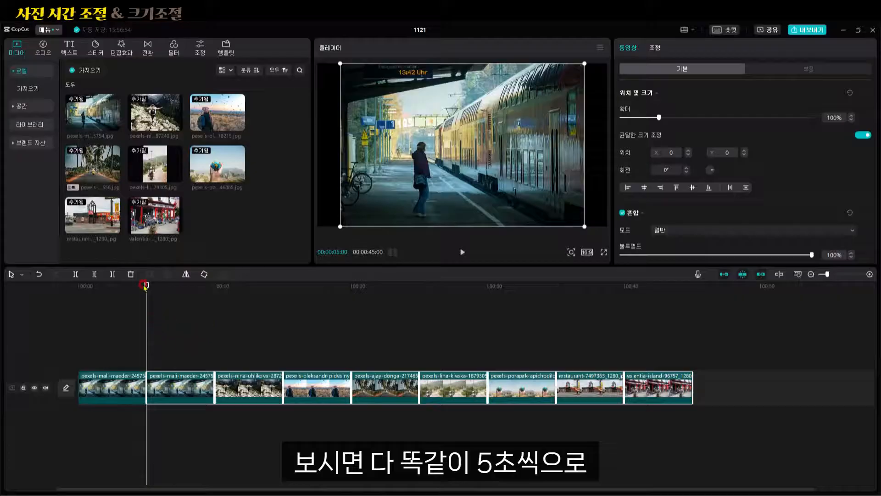
left_click_drag(145, 286, 429, 360)
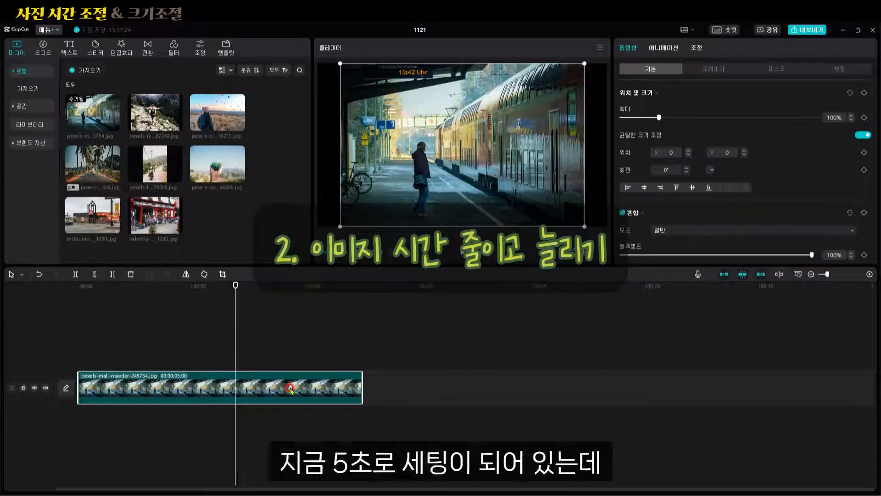
- Extend the train platform clip to 8 seconds from its end edge, preview it, and shorten it again
left_click_drag(233, 302, 370, 309)
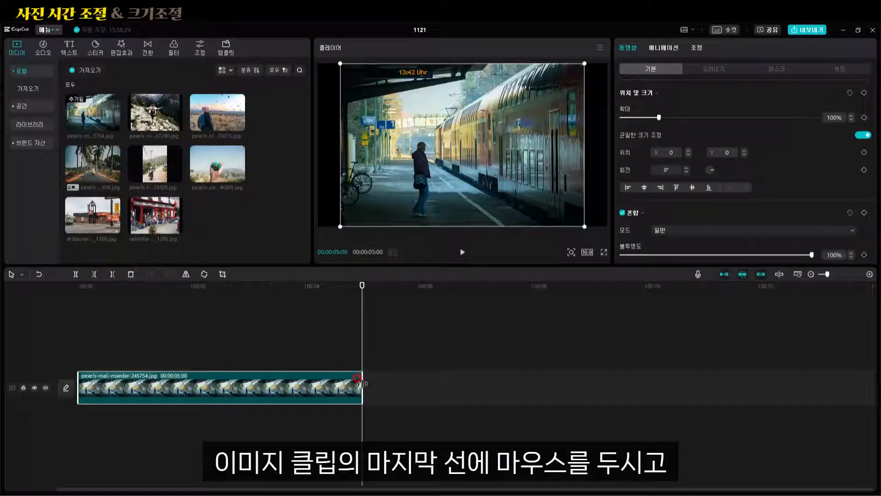
left_click_drag(360, 380, 525, 380)
left_click_drag(323, 287, 451, 282)
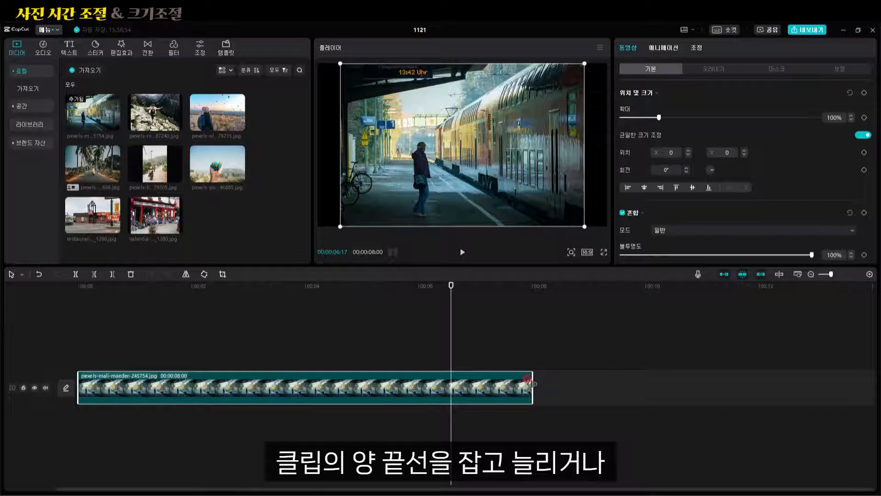
left_click_drag(528, 380, 338, 383)
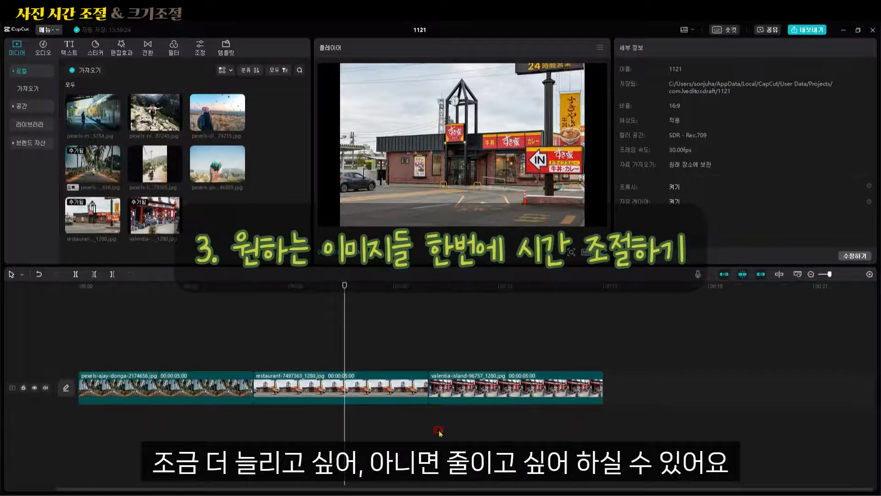
left_click(191, 379)
left_click(422, 375)
left_click(461, 394)
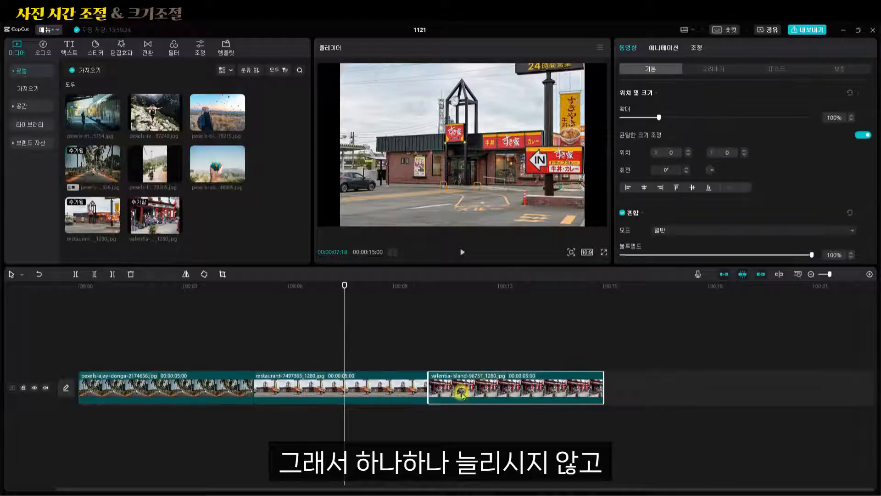
- Select the first and third photo clips together, extend both to 7 seconds each, and check their durations
left_click(161, 386)
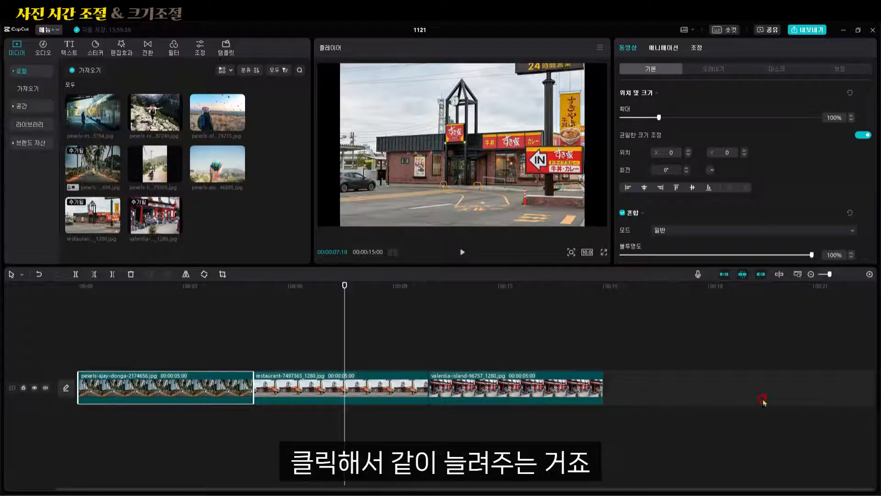
left_click_drag(149, 379, 156, 358)
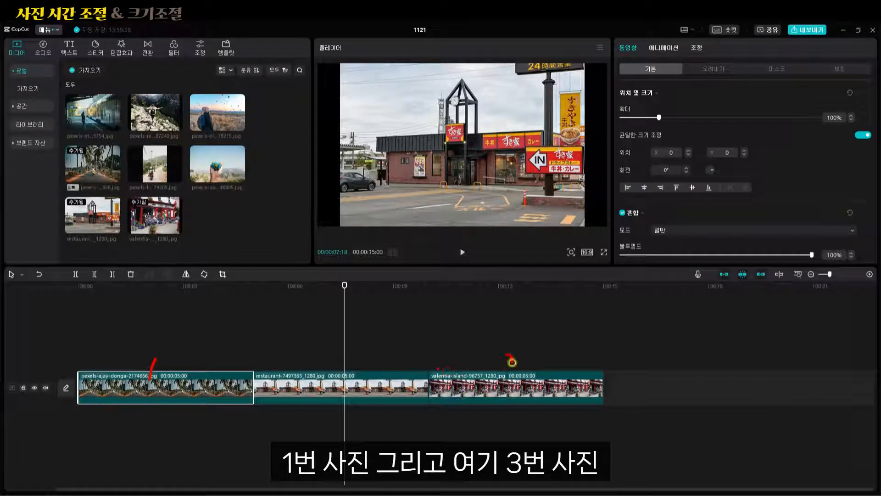
mouse_move(505, 356)
left_mouse_down()
mouse_move(514, 375)
mouse_move(486, 377)
left_mouse_up()
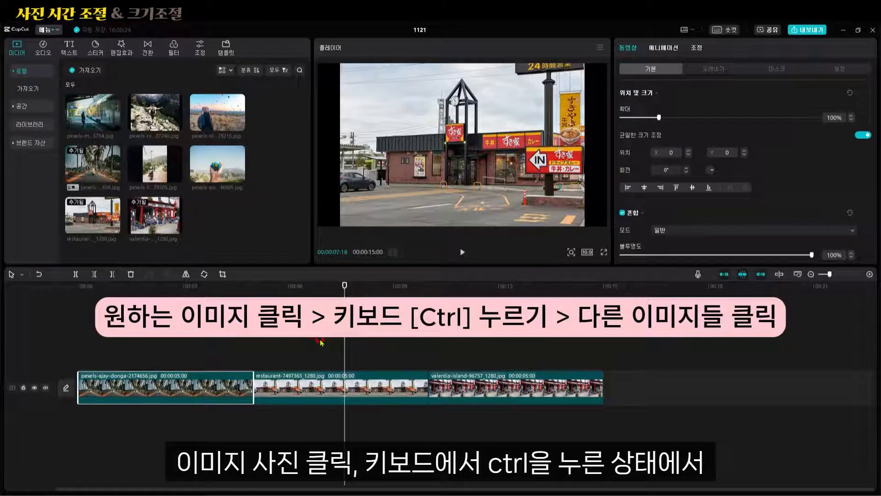
left_click(511, 377, "ctrl")
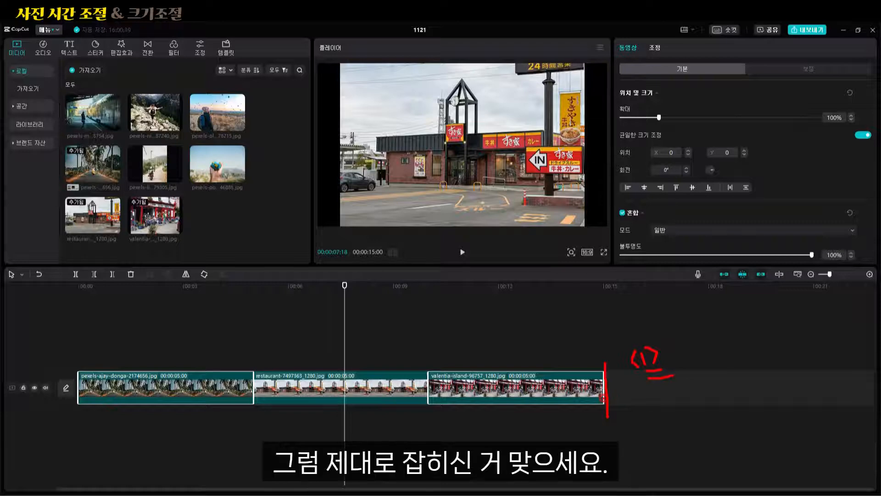
left_click(232, 398)
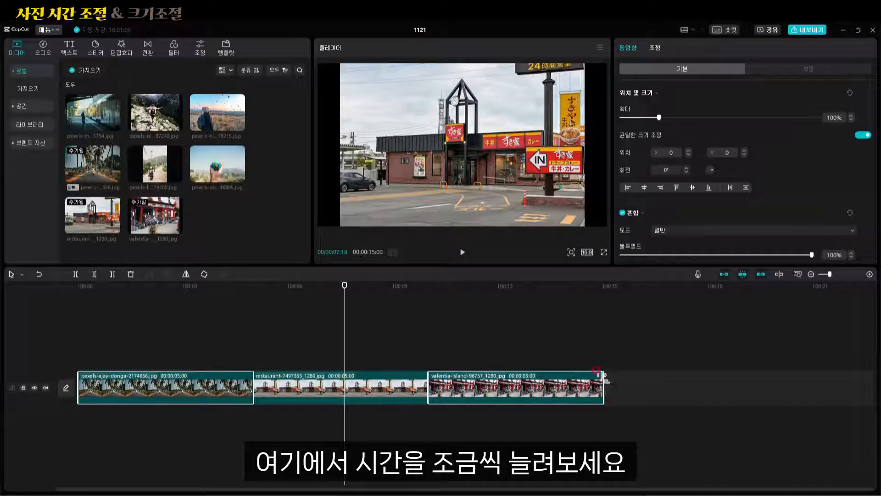
left_click_drag(602, 375, 632, 382)
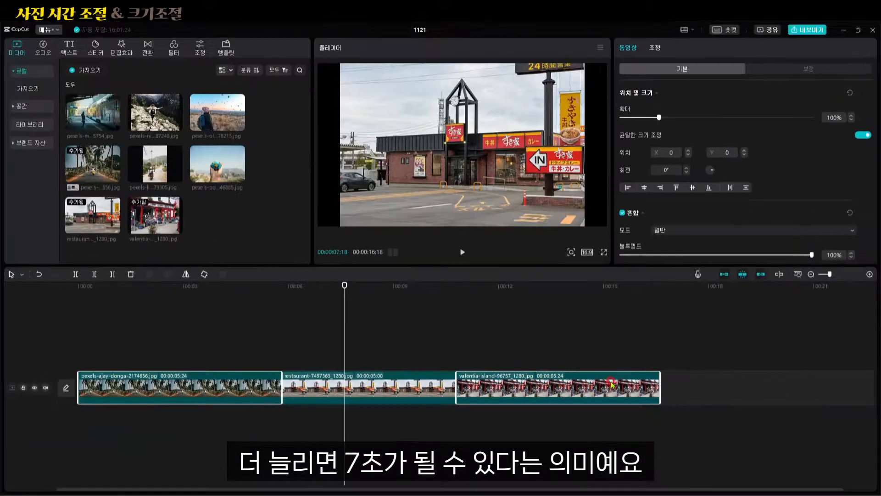
left_click_drag(660, 377, 694, 383)
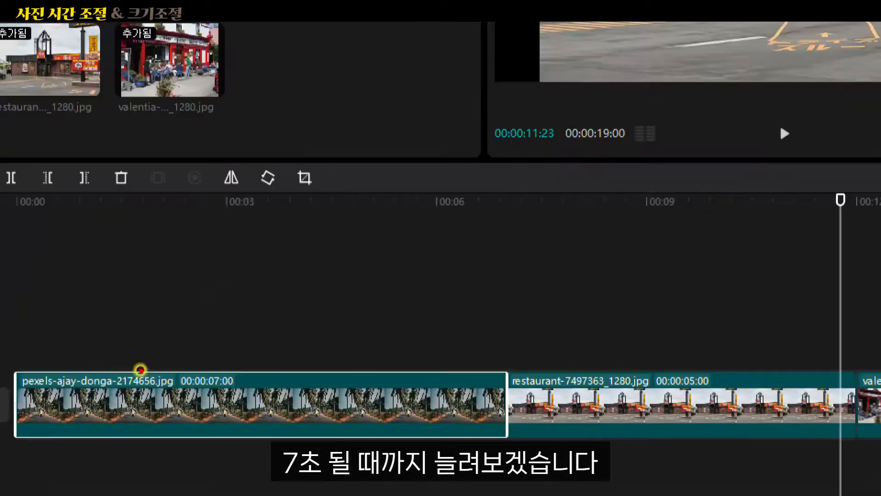
left_click(201, 384)
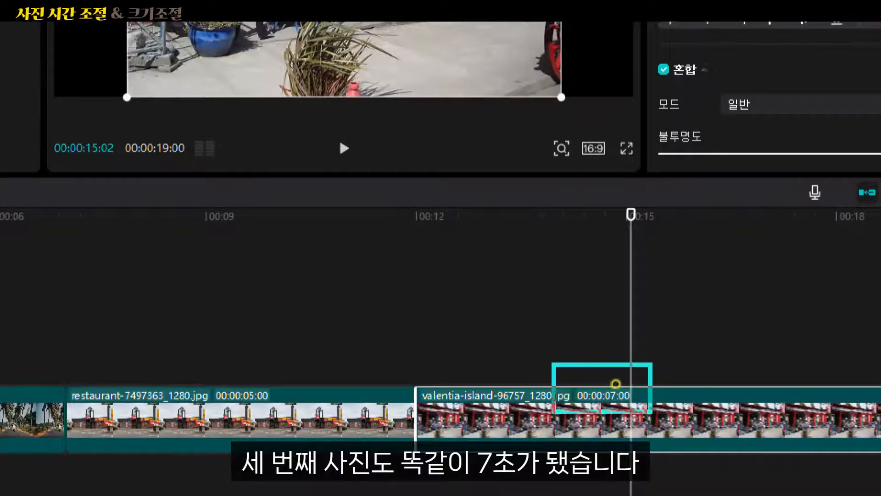
left_click(616, 383)
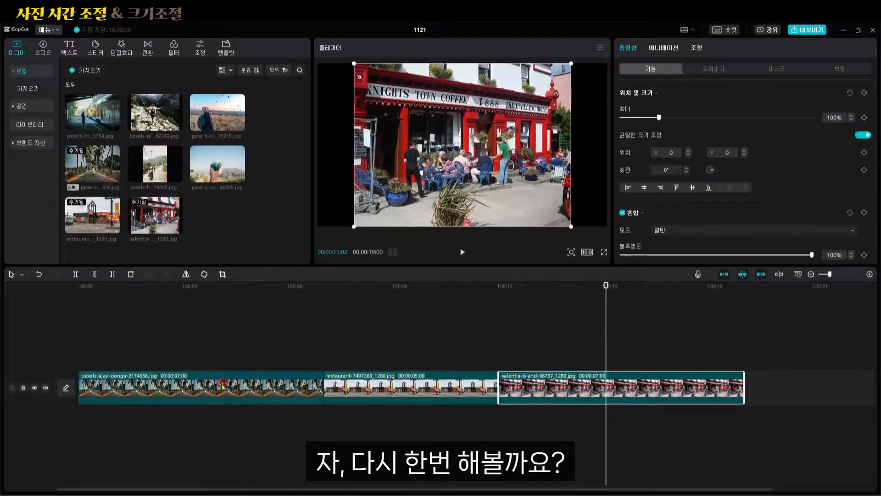
- Reselect the first and third photo clips together and shorten both to about 3 seconds each
left_click(198, 380)
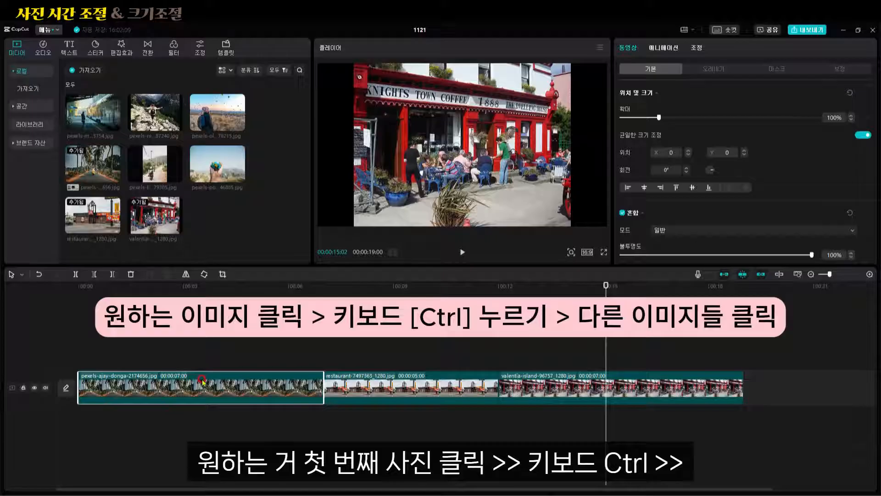
left_click(642, 379, "ctrl")
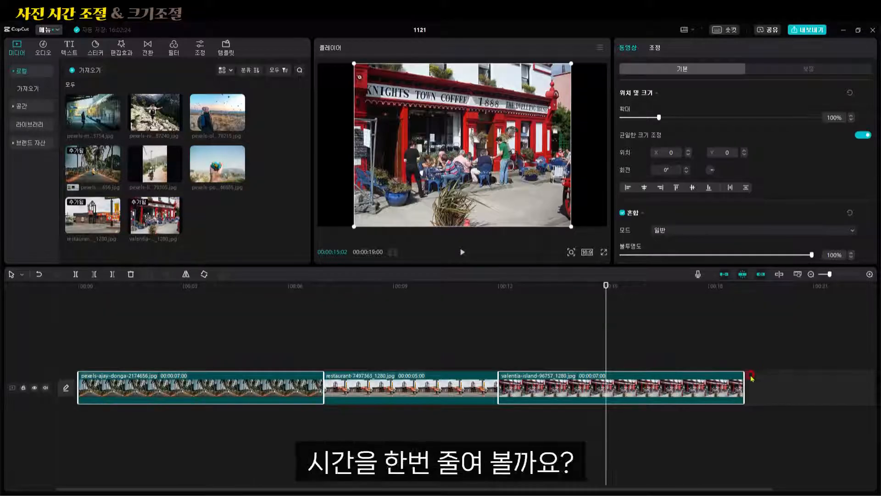
left_click_drag(742, 372, 634, 372)
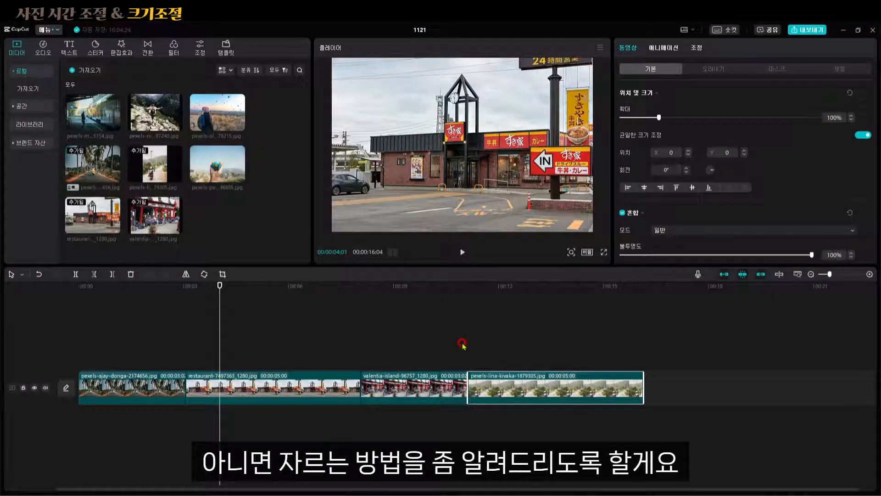
- Scrub through the opening photos and set the project's aspect ratio to 16:9
left_click_drag(126, 291, 254, 295)
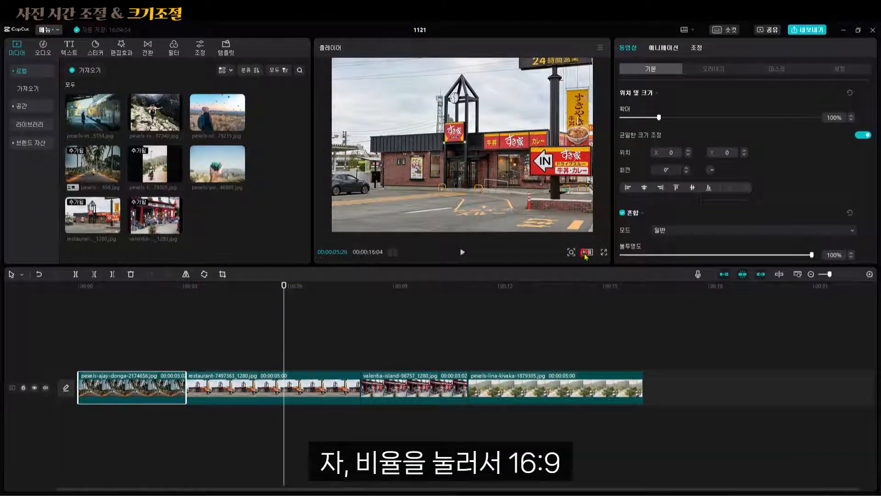
left_click(588, 253)
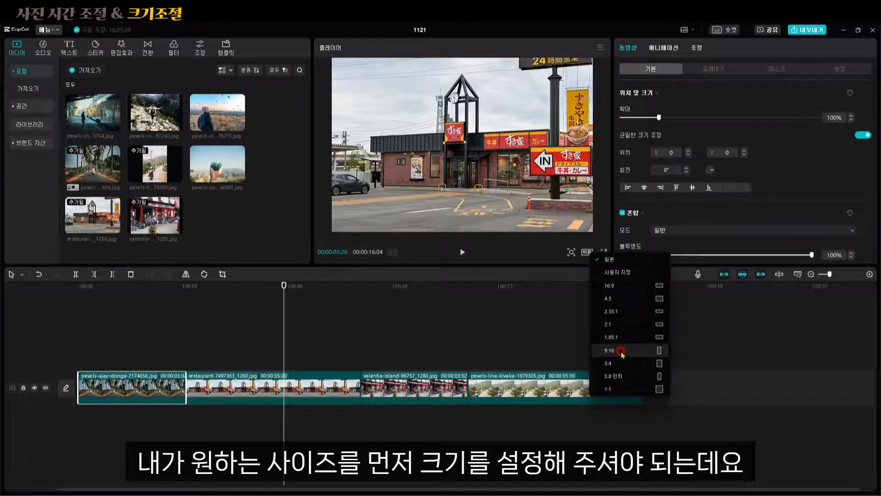
left_click(657, 289)
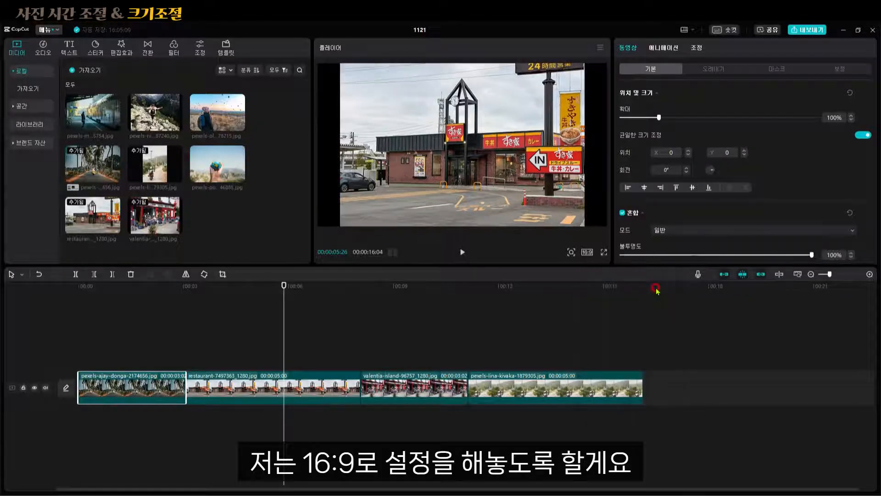
- Preview the opening photos, and give the first photo a solid salmon-pink colour canvas behind it
left_click(503, 334)
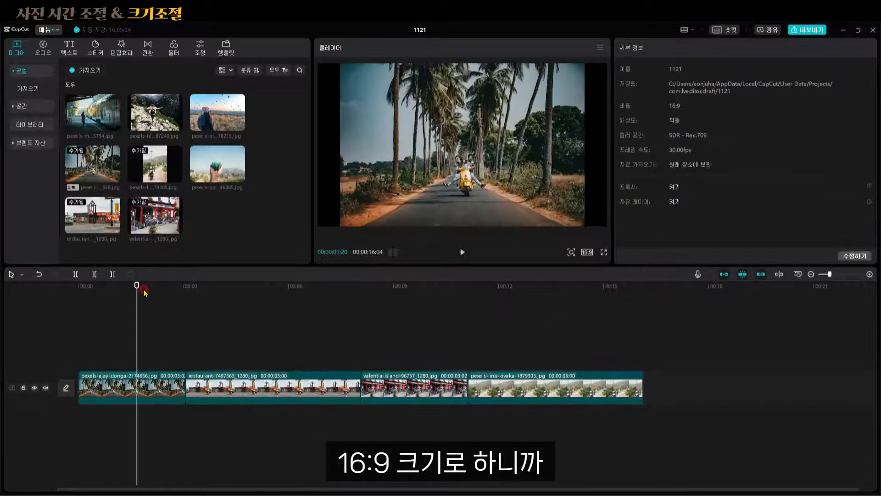
left_click_drag(144, 292, 269, 285)
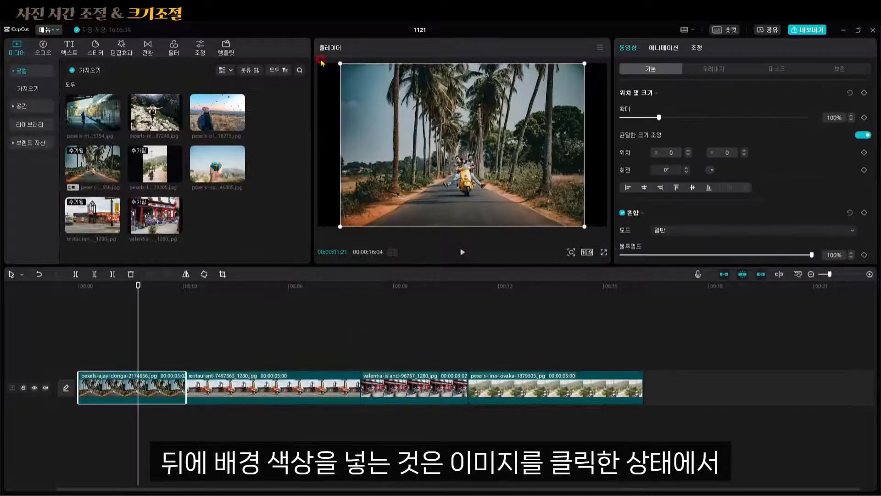
left_click(120, 390)
left_click(158, 392)
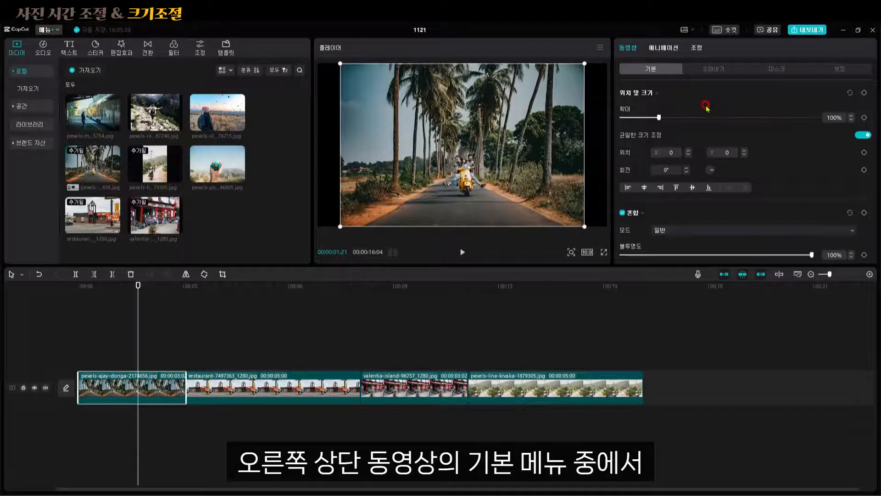
left_click(649, 70)
scroll(740, 117, "down", 2)
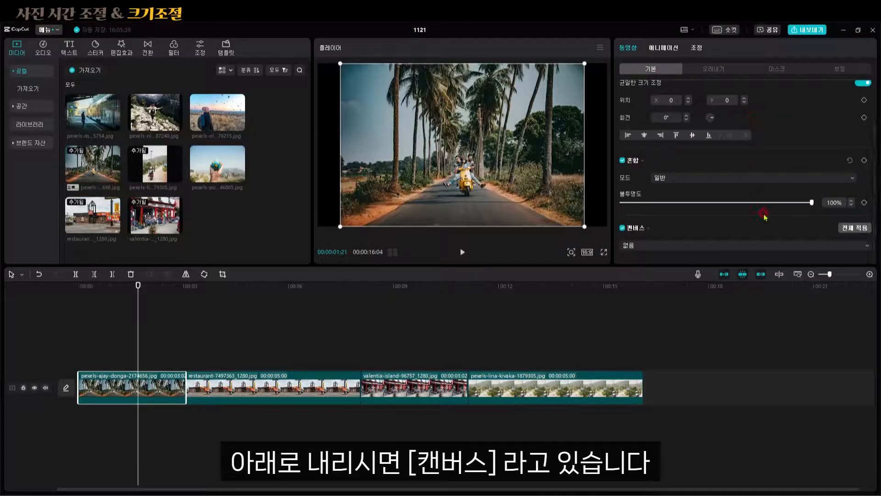
left_click(775, 248)
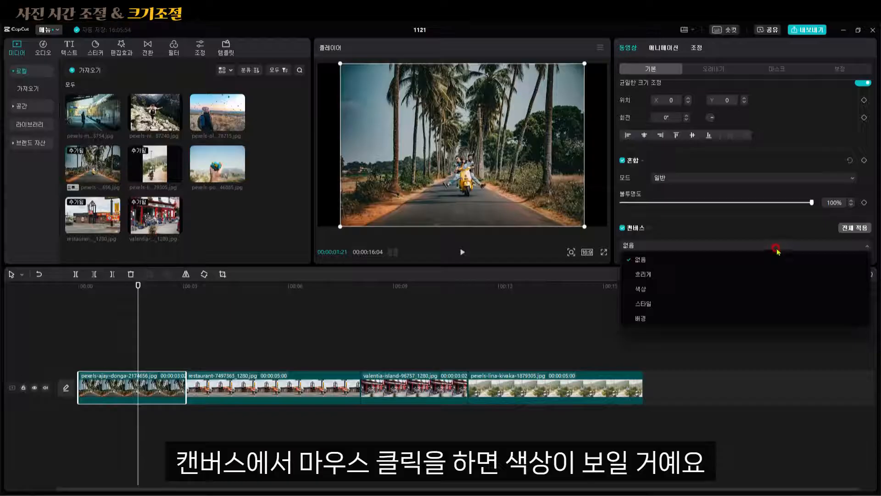
left_click(649, 290)
left_click(754, 260)
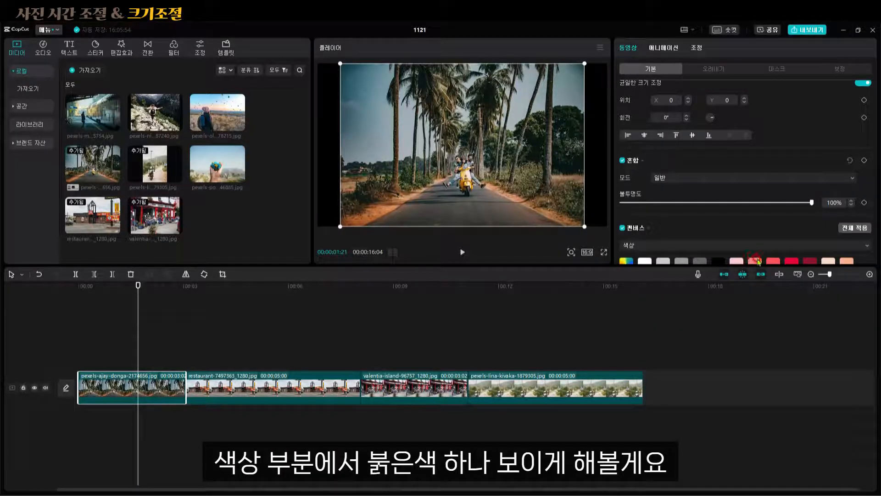
scroll(746, 248, "down", 1)
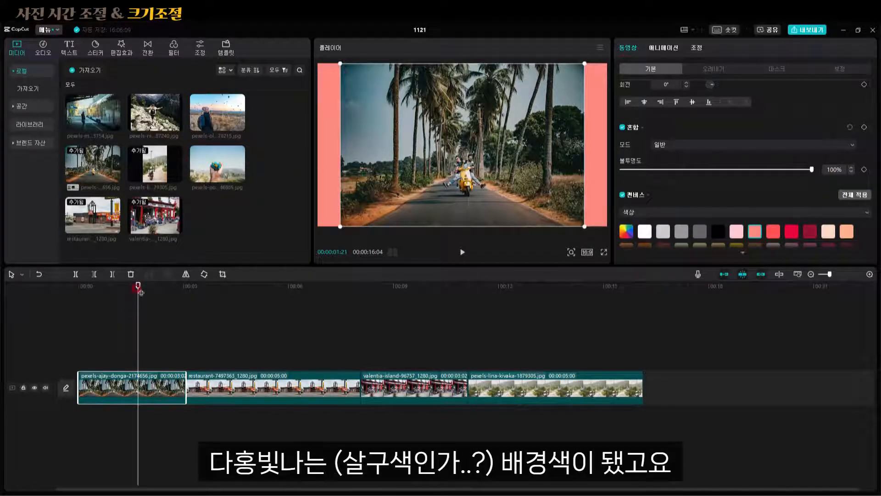
- Apply the first photo's salmon-pink canvas to all clips and scrub back over the opening photos to check it
left_click_drag(139, 289, 278, 287)
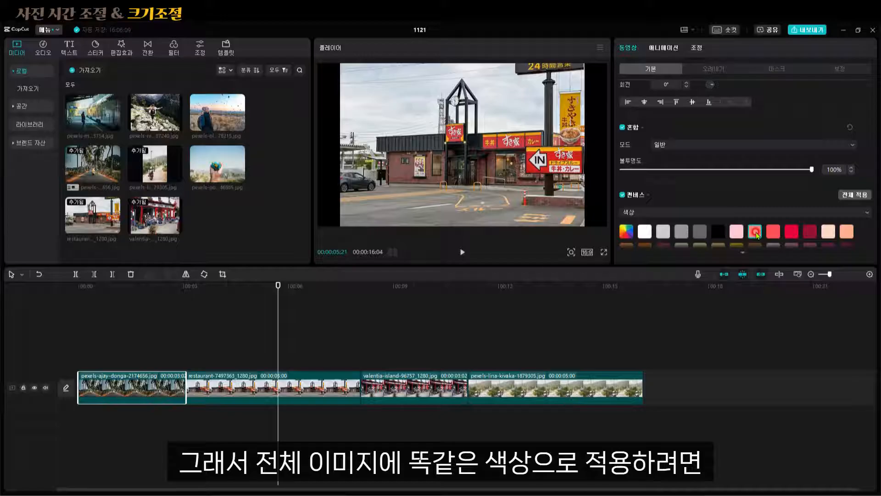
left_click(852, 196)
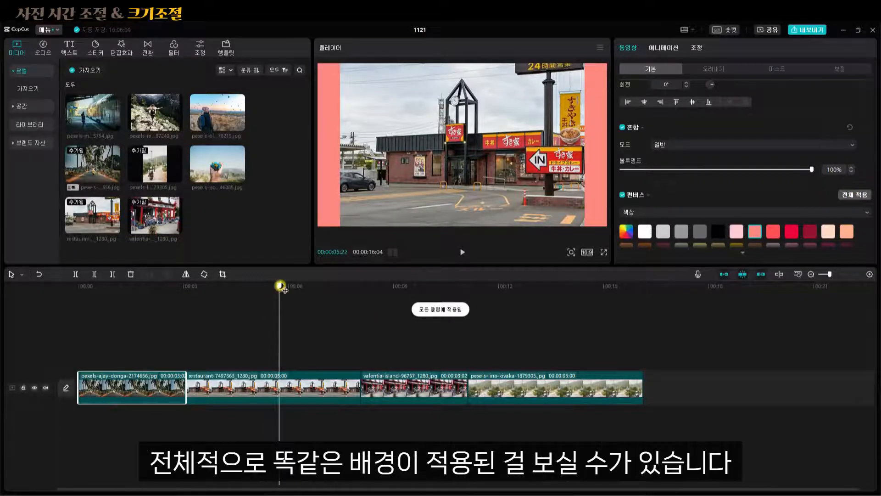
left_click_drag(281, 287, 172, 303)
- Look through the canvas style patterns and the background option available for the first photo
left_click(865, 212)
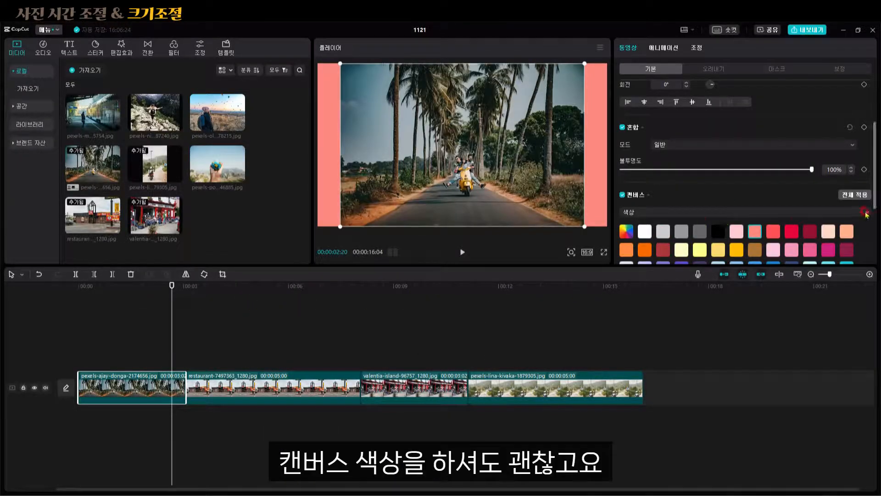
left_click(865, 213)
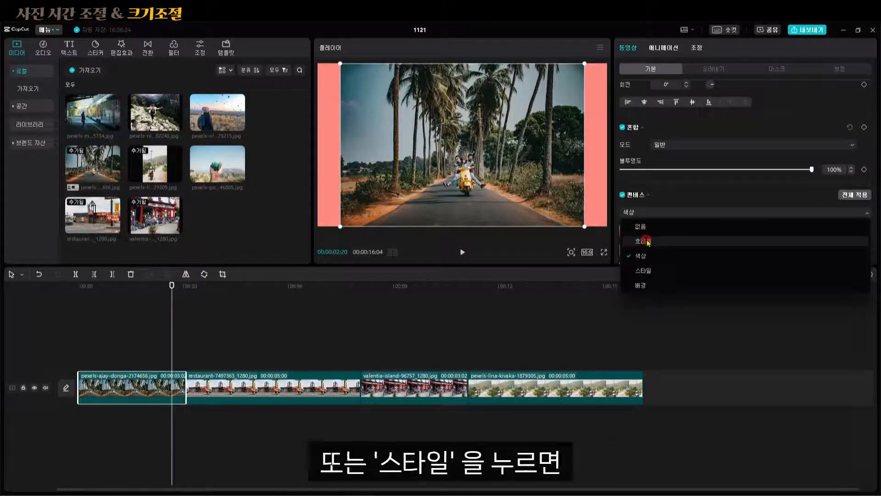
left_click(643, 270)
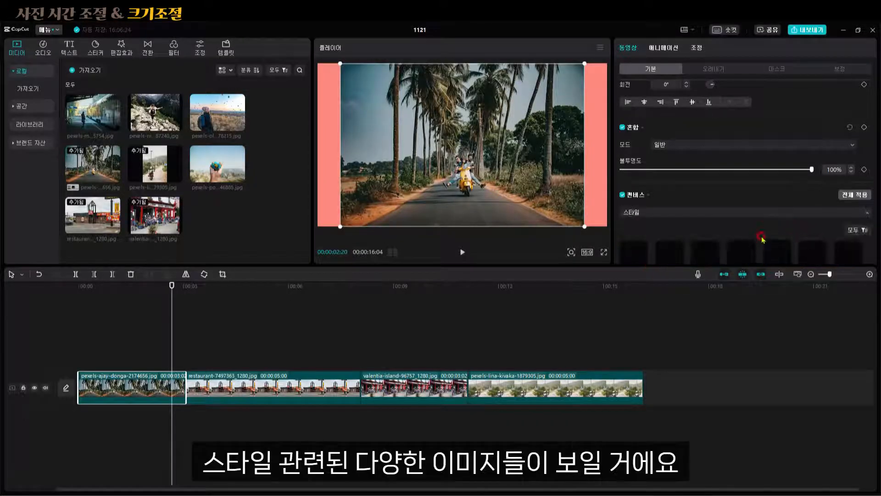
scroll(761, 238, "down", 4)
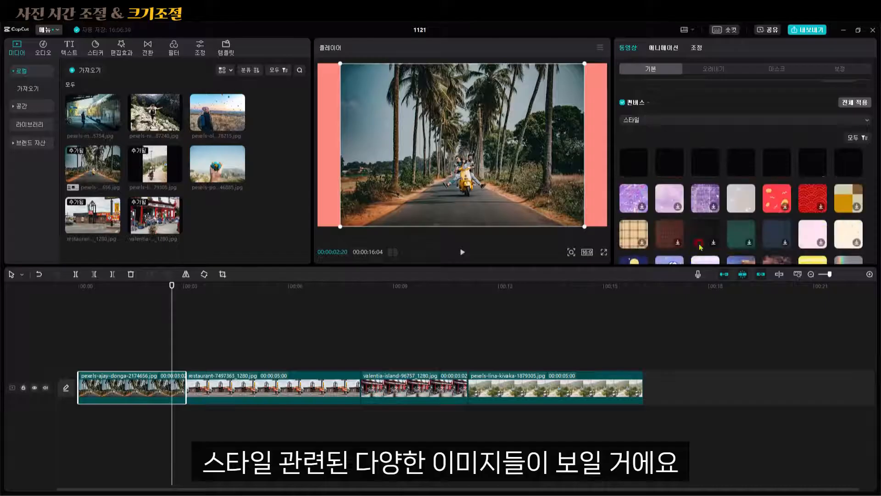
scroll(746, 200, "down", 3)
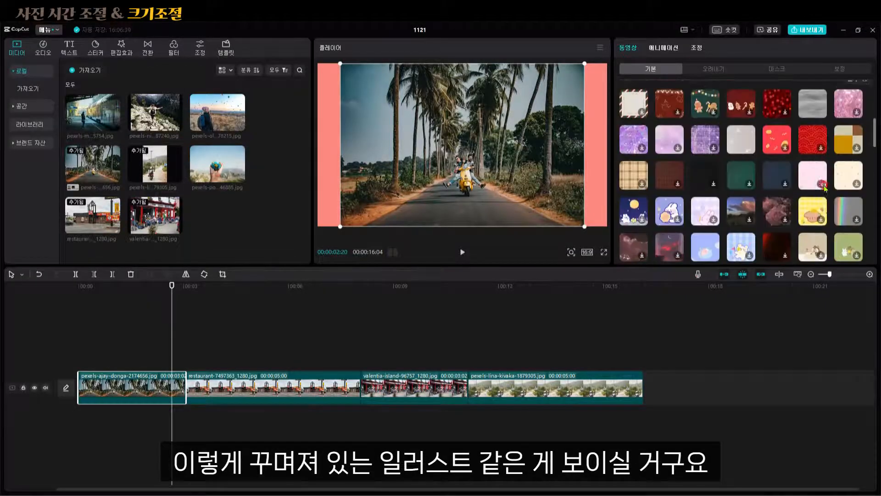
scroll(825, 187, "up", 5)
left_click(675, 212)
left_click(659, 283)
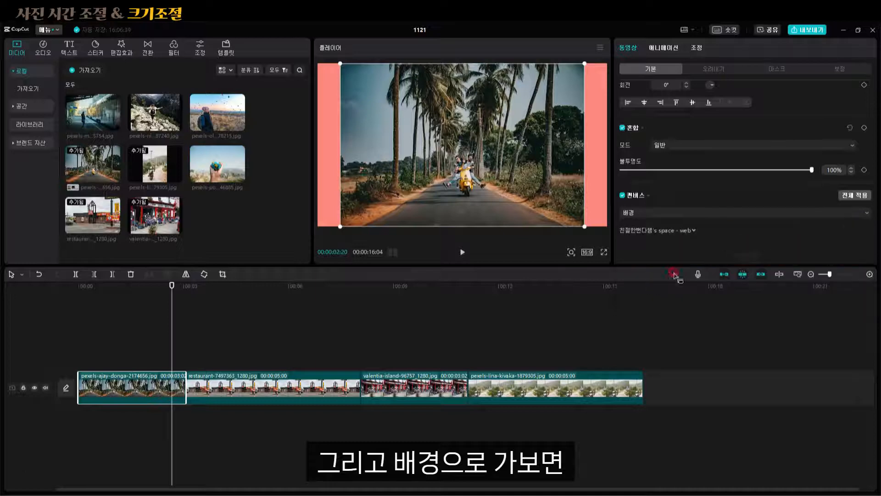
scroll(775, 211, "down", 2)
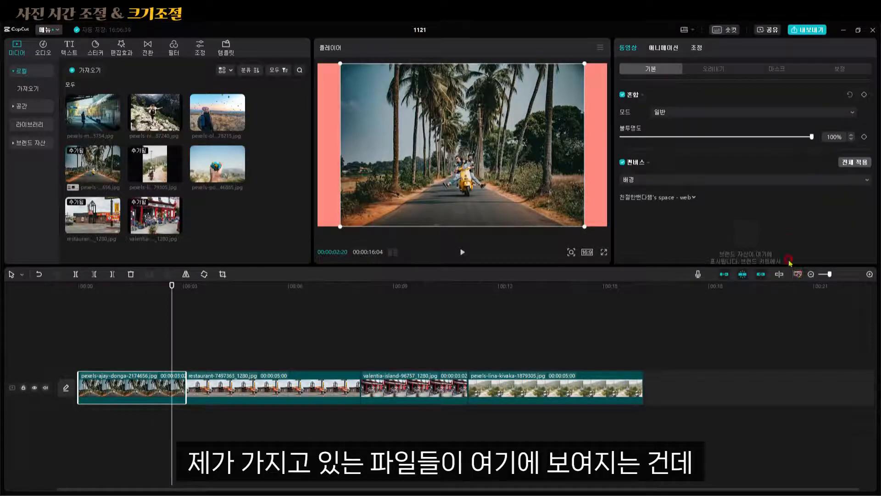
- Try blurred canvas backgrounds of different strengths behind the first photo
left_click(868, 181)
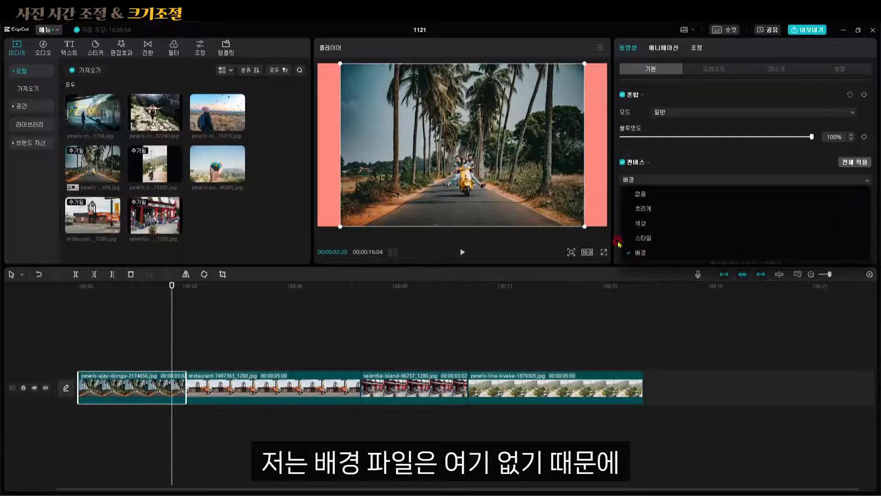
left_click(648, 209)
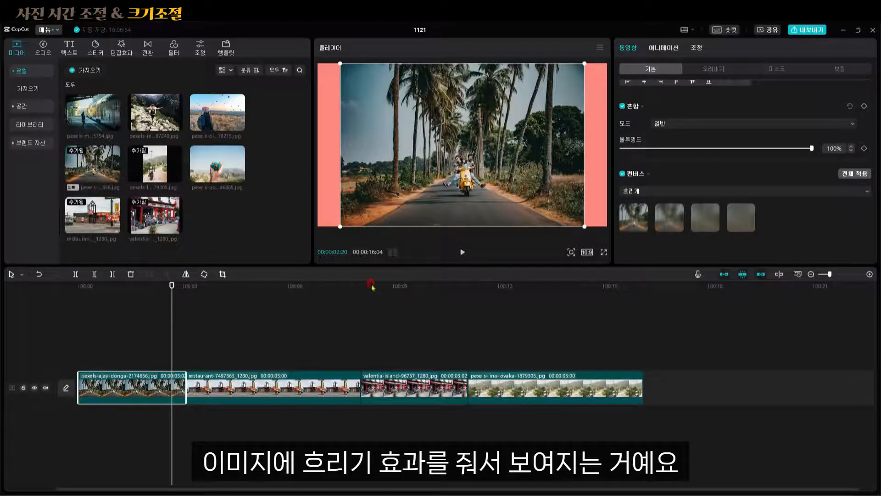
left_click_drag(171, 286, 146, 286)
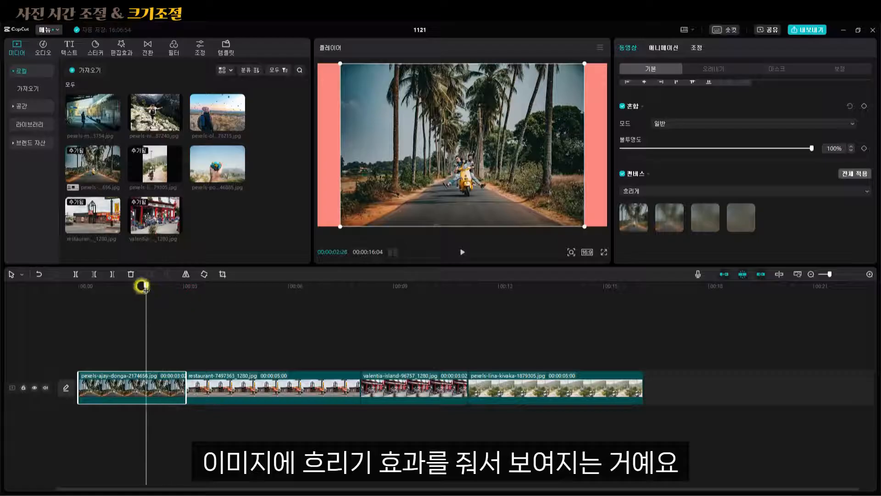
left_click(666, 221)
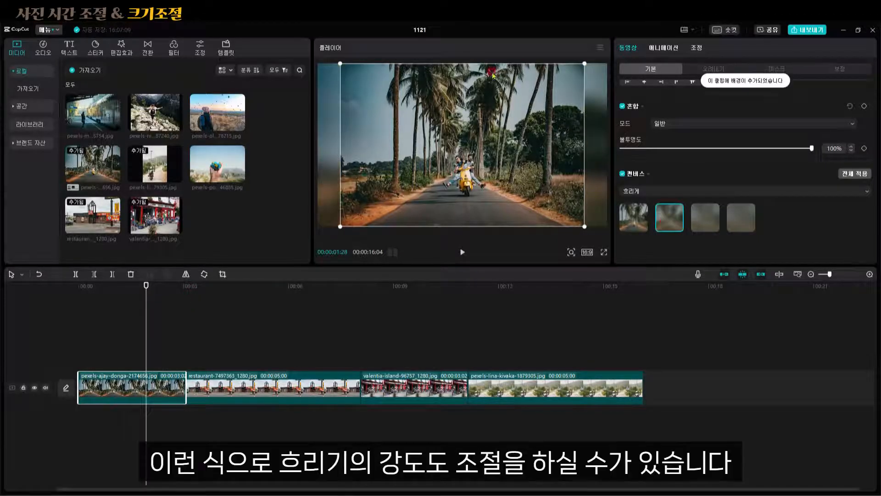
left_click(700, 219)
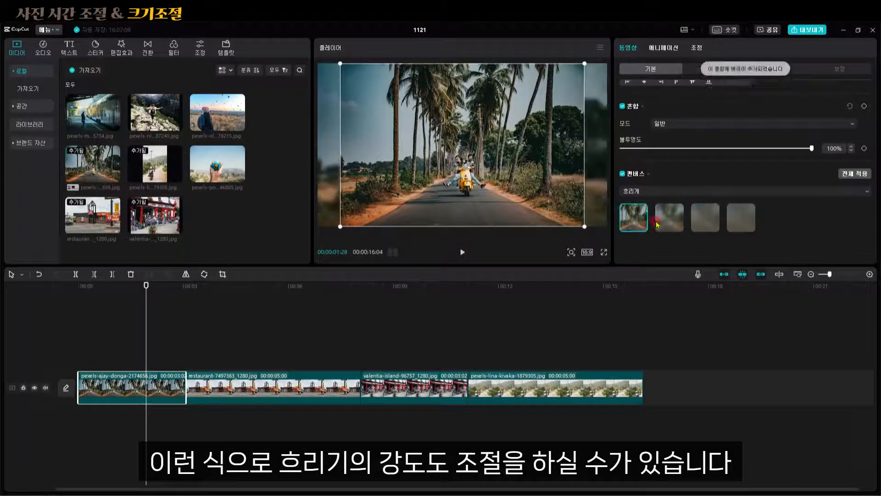
- Set the first photo's canvas to the salmon-pink colour again and apply it to all clips
left_click(831, 192)
left_click(695, 247)
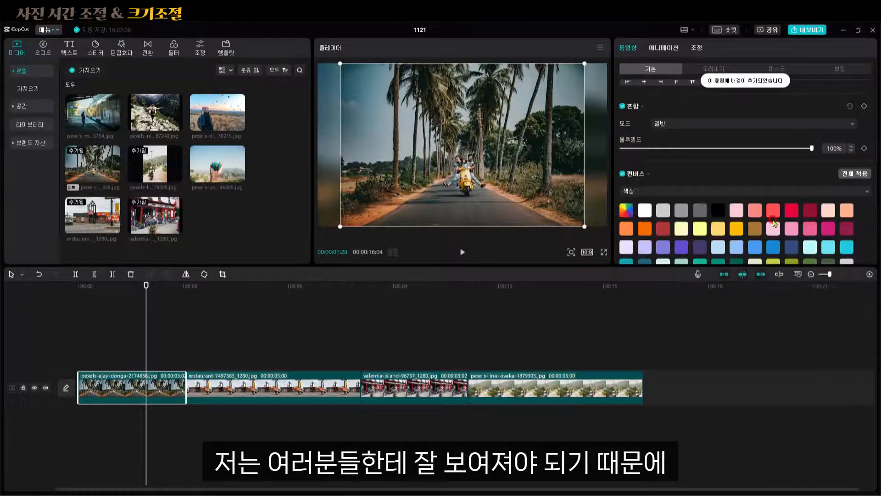
left_click(755, 211)
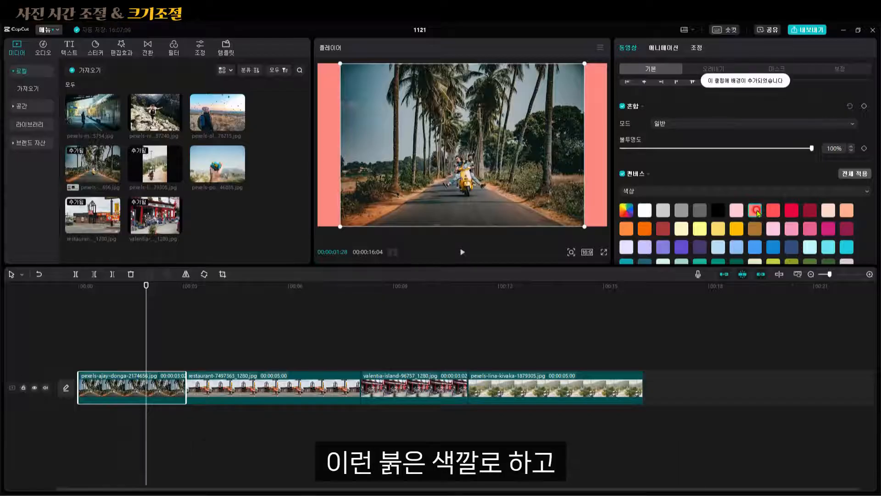
left_click(855, 173)
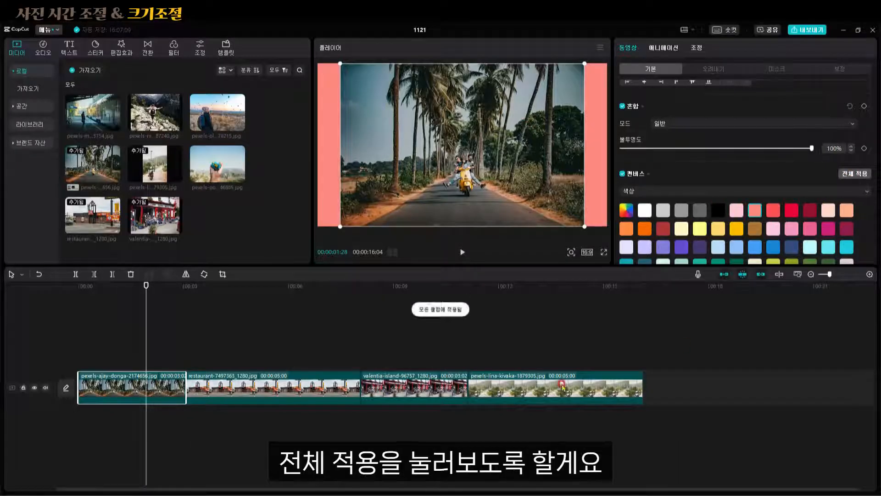
- Select the first photo, the palm-lined road, and scale it to 125% so it fills the 16:9 frame
left_click(368, 320)
left_click(142, 295)
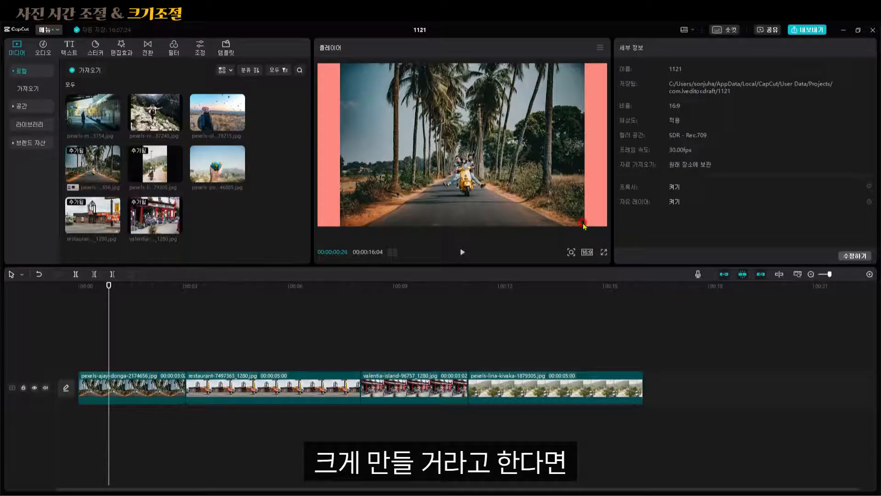
left_click(144, 377)
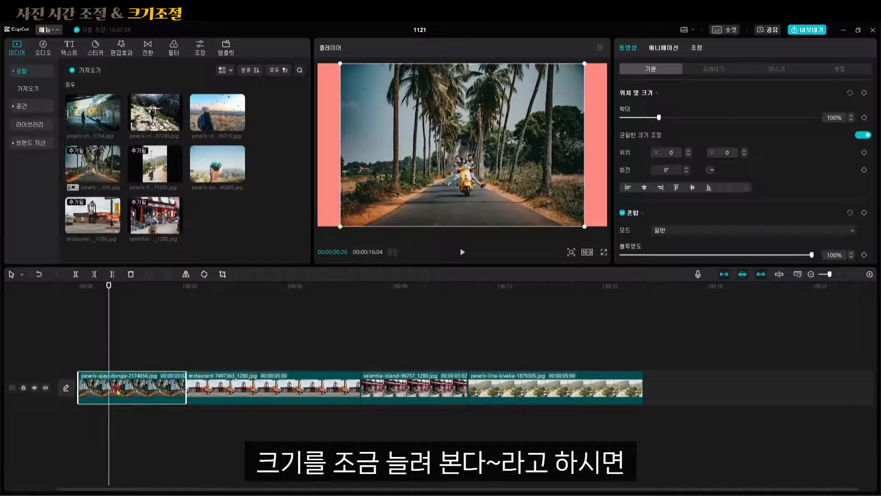
left_click(130, 400)
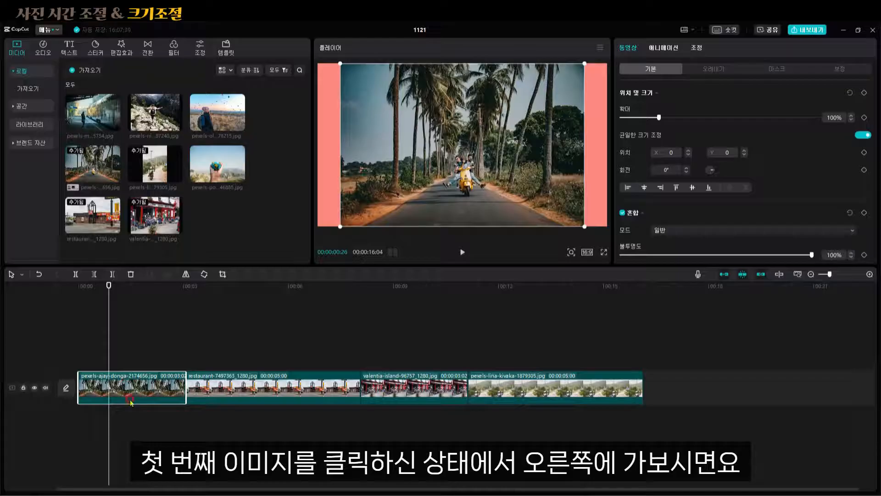
left_click(222, 275)
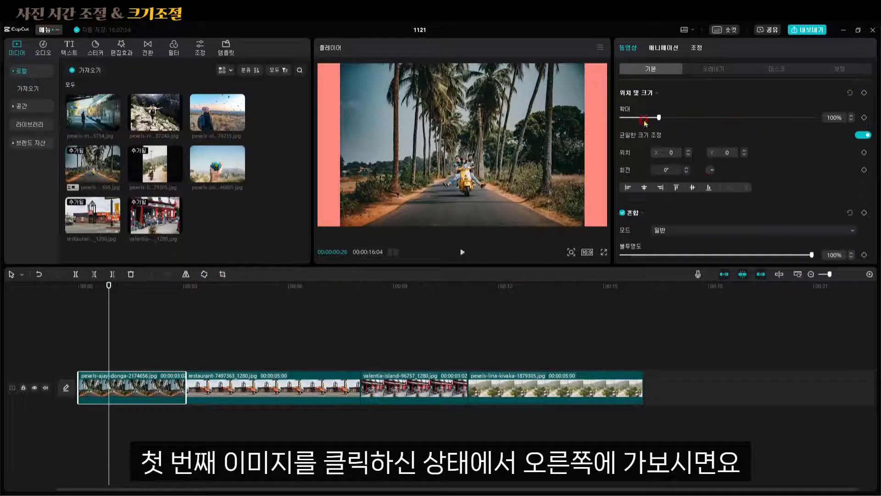
left_click(660, 117)
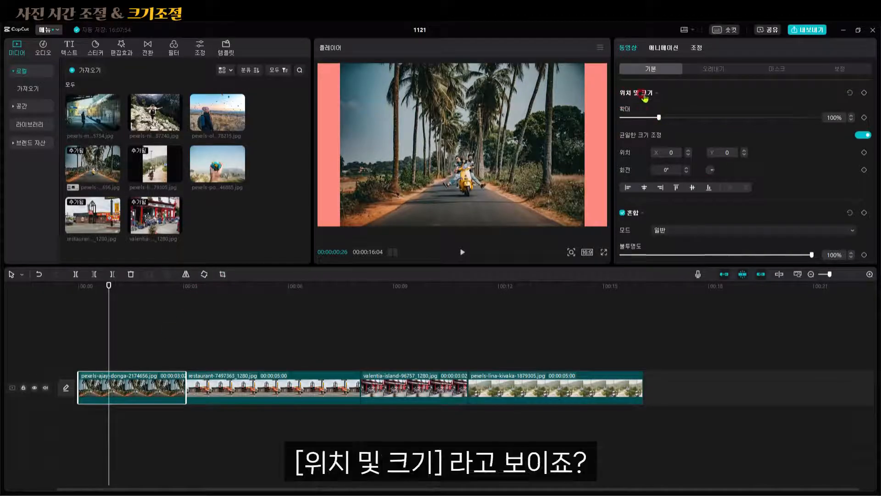
left_click_drag(660, 118, 669, 118)
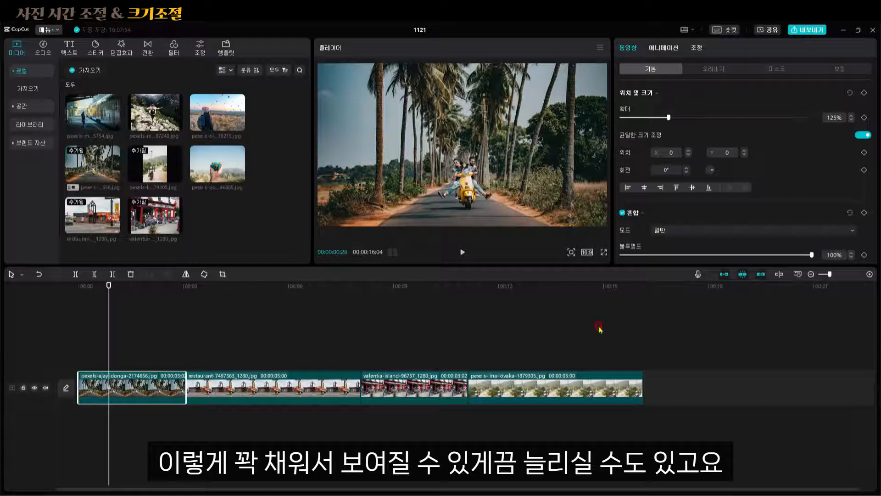
- Enlarge the second photo, the restaurant, to just over 120% to fill the frame and adjust its position slightly
left_click(250, 286)
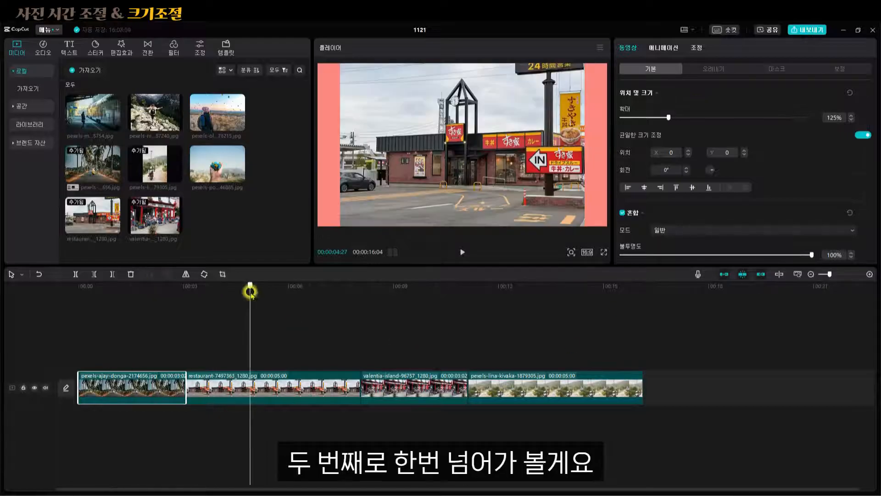
left_click(261, 382)
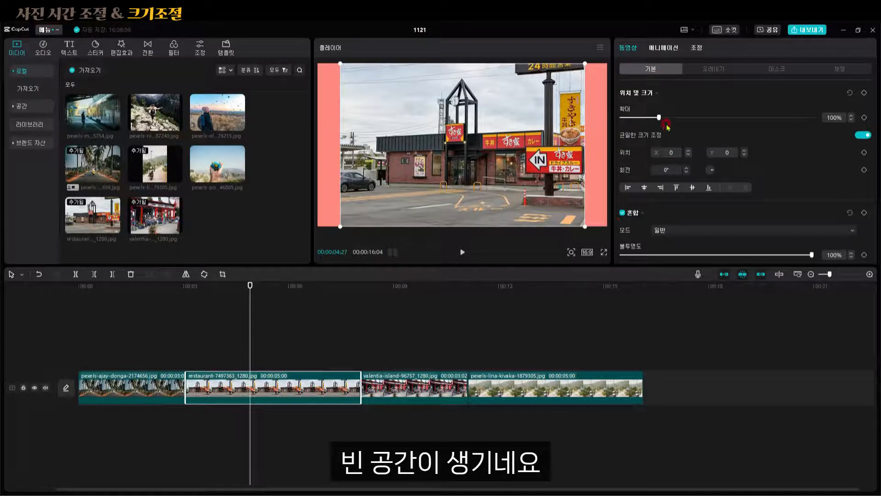
left_click_drag(659, 117, 667, 118)
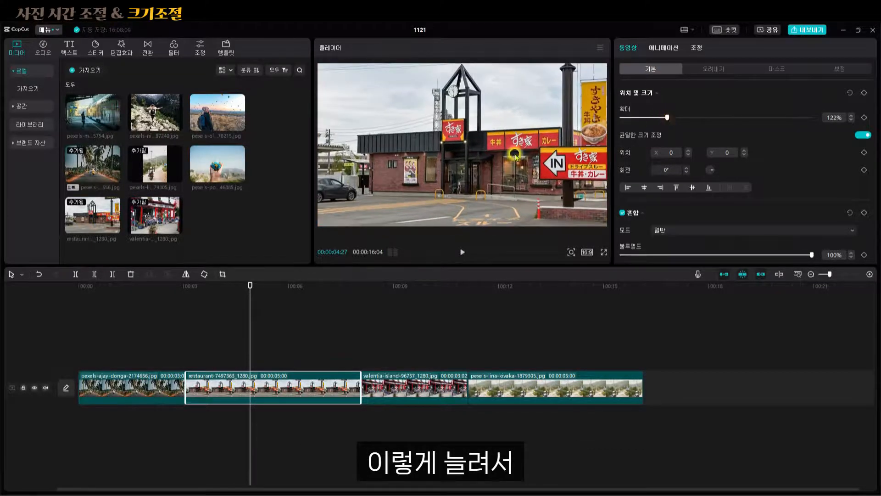
mouse_move(515, 155)
left_mouse_down()
mouse_move(483, 154)
mouse_move(511, 162)
left_mouse_up()
mouse_move(668, 119)
left_mouse_down()
mouse_move(728, 118)
mouse_move(640, 118)
mouse_move(669, 118)
left_mouse_up()
left_click(264, 290)
- Crop the third photo, the red coffee house, by trimming strips off its upper and lower edges
left_click(403, 287)
left_click(410, 398)
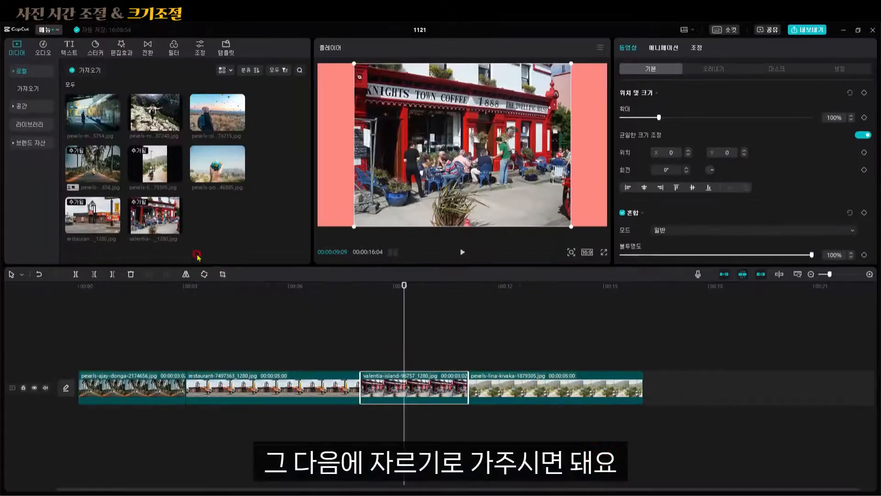
left_click(222, 275)
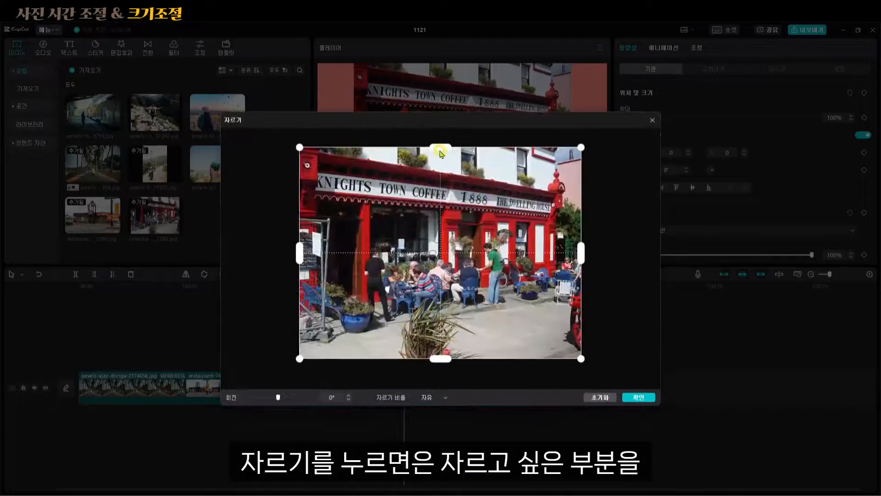
left_click_drag(440, 148, 440, 164)
left_click_drag(435, 359, 436, 335)
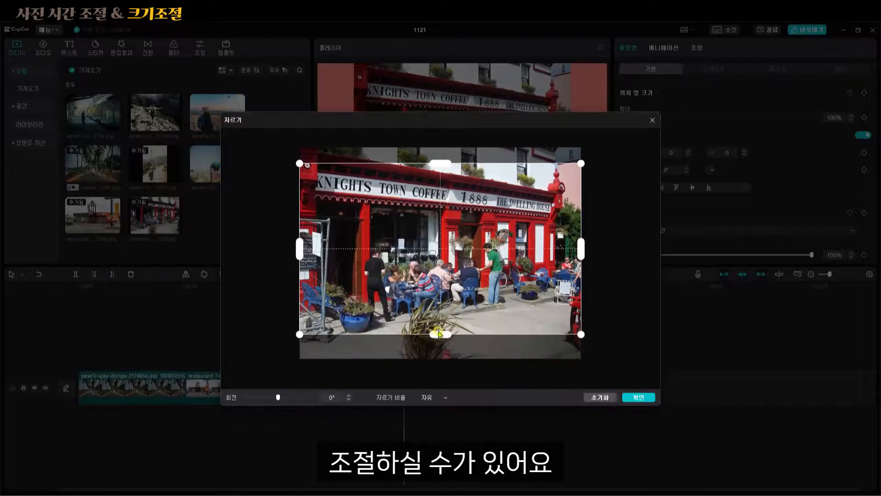
mouse_move(300, 261)
left_mouse_down()
mouse_move(373, 260)
mouse_move(299, 250)
left_mouse_up()
mouse_move(456, 235)
left_mouse_down()
mouse_move(455, 223)
mouse_move(454, 258)
mouse_move(450, 235)
left_mouse_up()
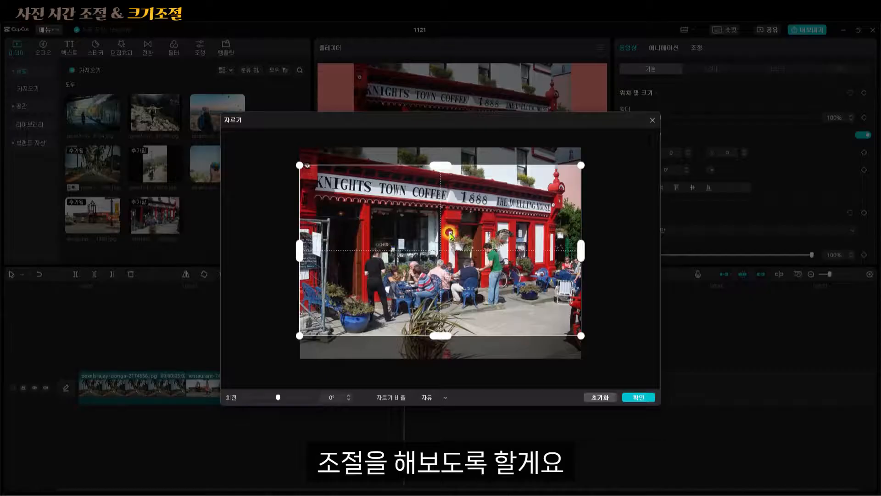
left_click(582, 255)
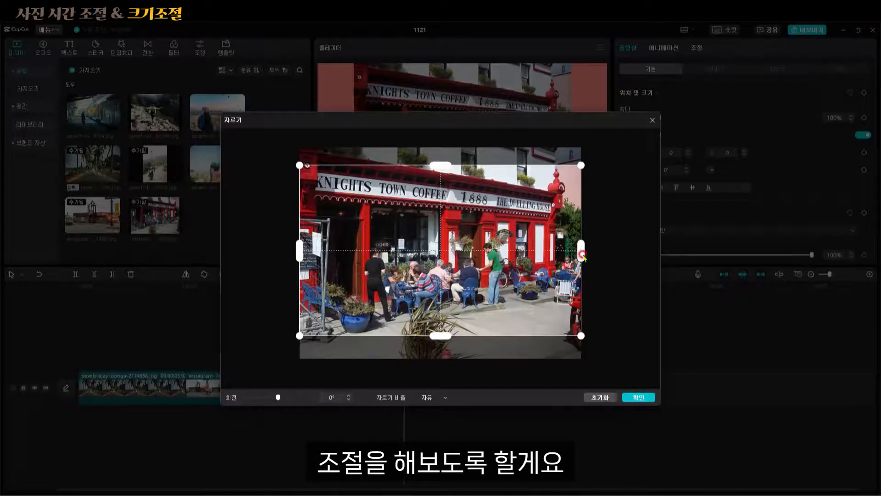
left_click(642, 397)
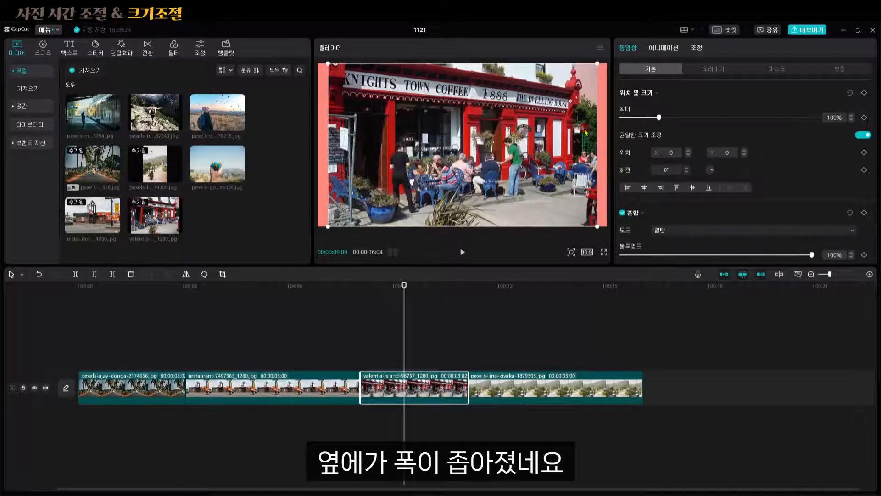
- Shrink the coffee house photo to 81% and move it sideways to X -432, leaving free canvas beside it for text
left_click_drag(328, 226, 343, 217)
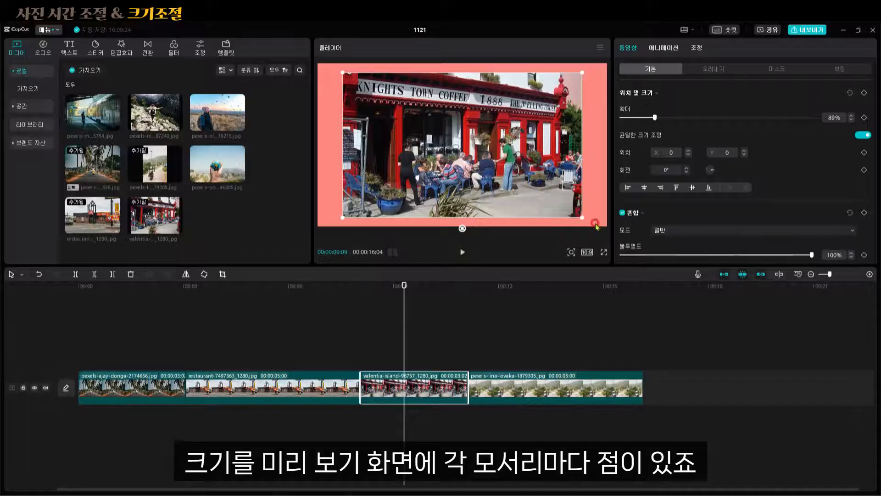
left_click_drag(343, 217, 348, 197)
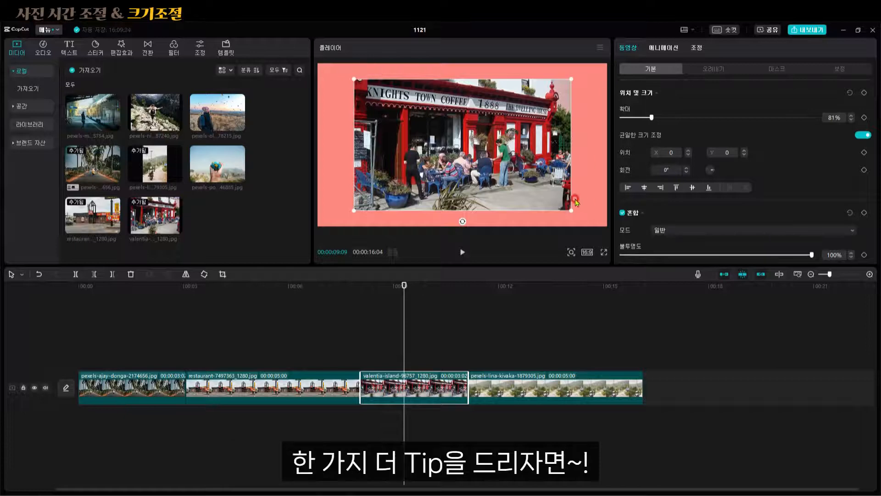
left_click_drag(488, 176, 454, 176)
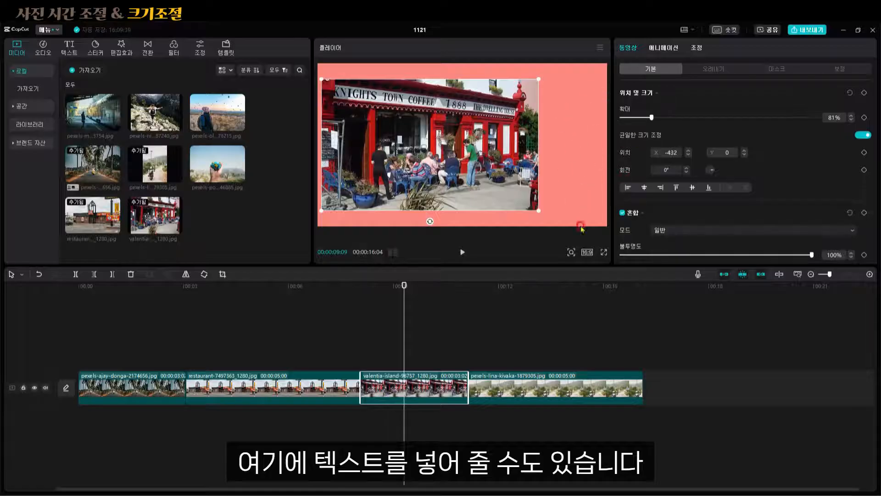
- Select the fourth photo, the vertical scooter shot, scale it to 223% and shift it upwards to Y 1101
left_click(444, 294)
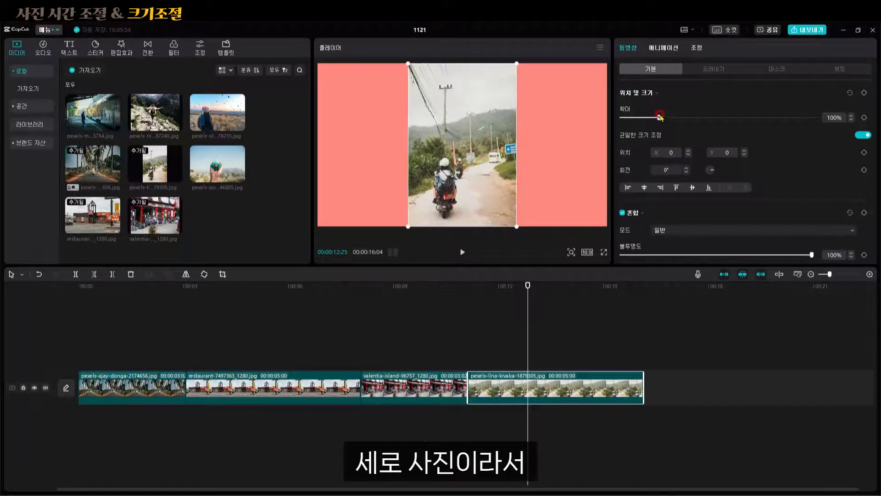
left_click_drag(660, 117, 706, 117)
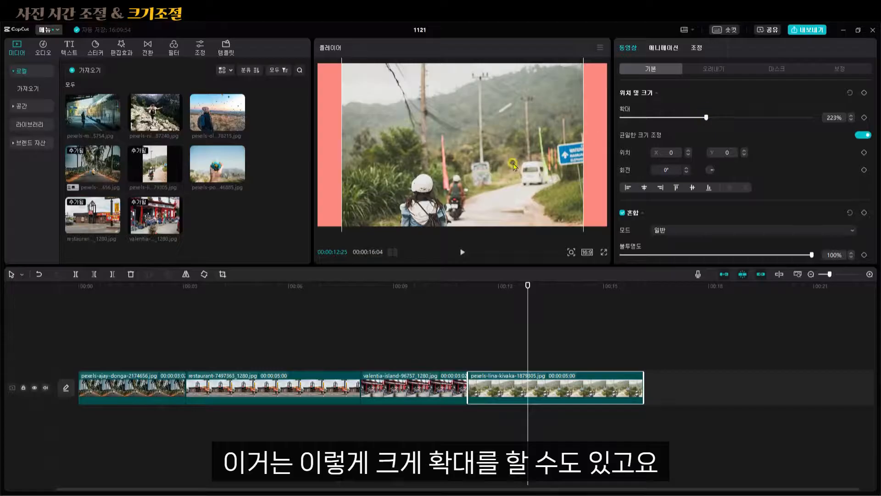
left_click_drag(513, 164, 512, 73)
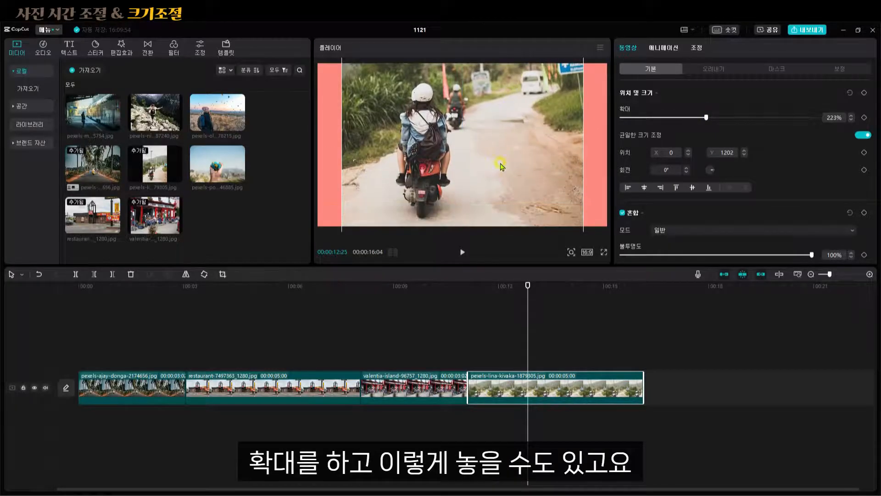
left_click_drag(501, 166, 500, 173)
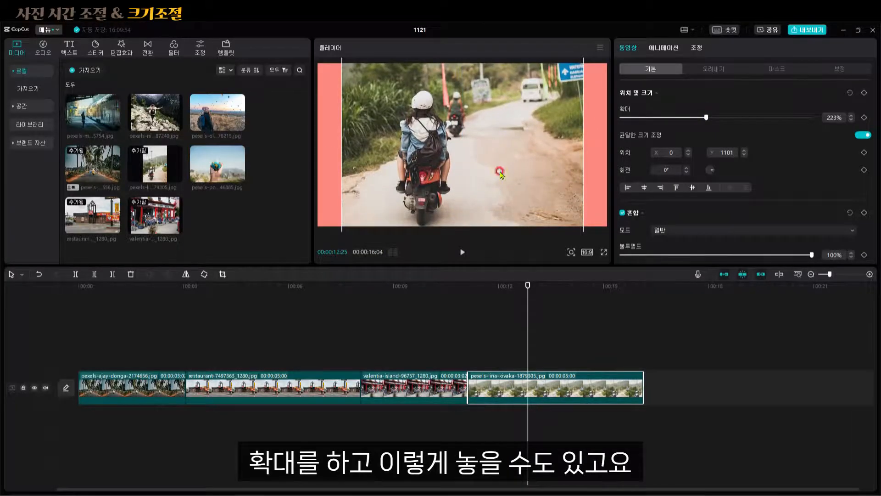
- Crop off about the upper third of the scooter photo, removing the sky and most of the utility pole
left_click(223, 275)
left_click_drag(440, 148, 441, 224)
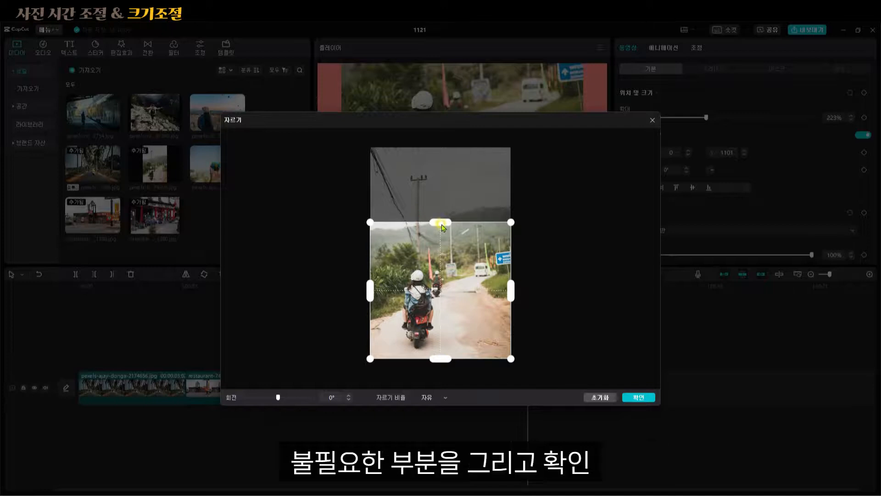
left_click(639, 396)
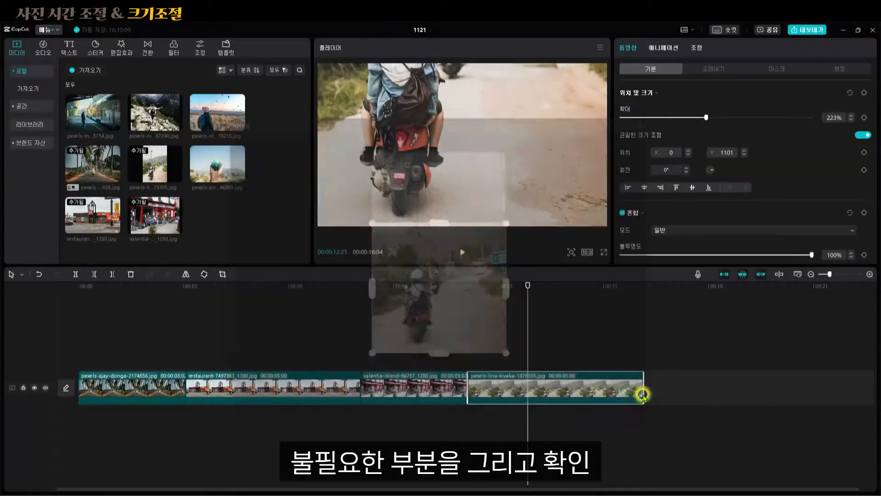
- Shrink the cropped scooter photo to 87% and centre it in the frame at X 0, Y 0
left_click_drag(706, 117, 677, 118)
left_click_drag(512, 144, 511, 191)
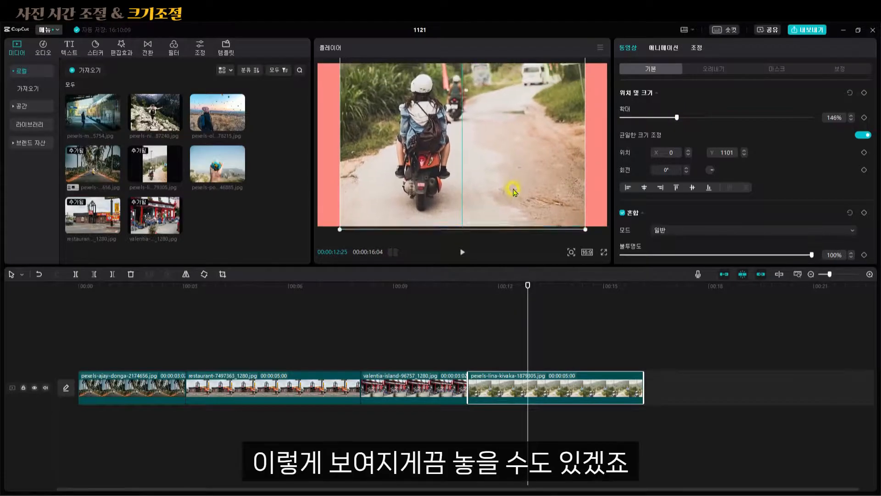
left_click_drag(677, 118, 654, 117)
left_click_drag(467, 134, 467, 145)
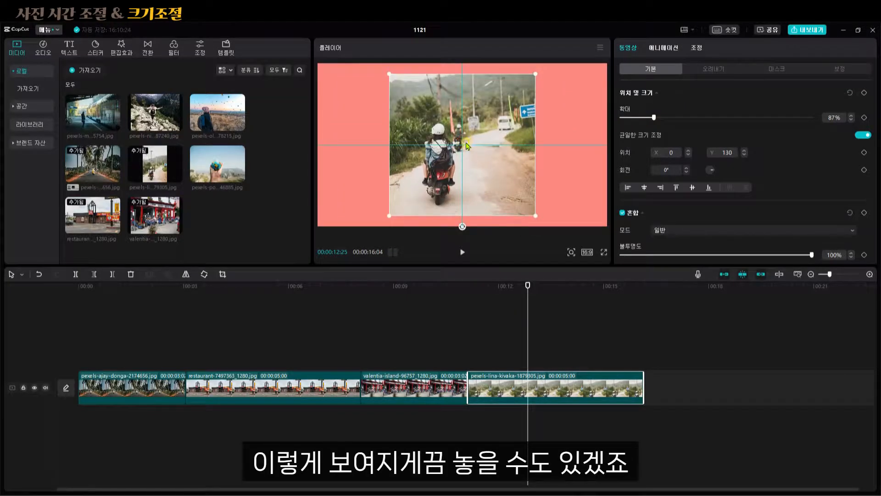
left_click(686, 170)
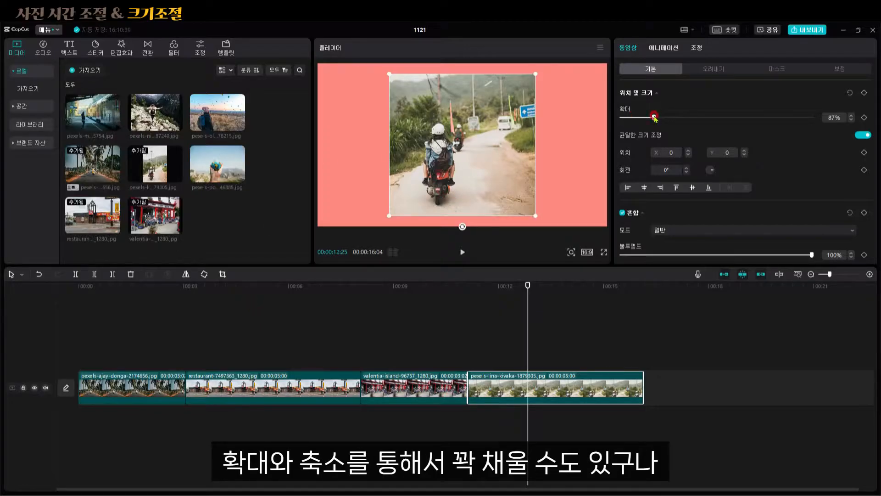
- Scale the scooter photo to 173% so it fills the frame and position it at Y 481
left_click_drag(654, 117, 687, 114)
left_click_drag(493, 165, 602, 104)
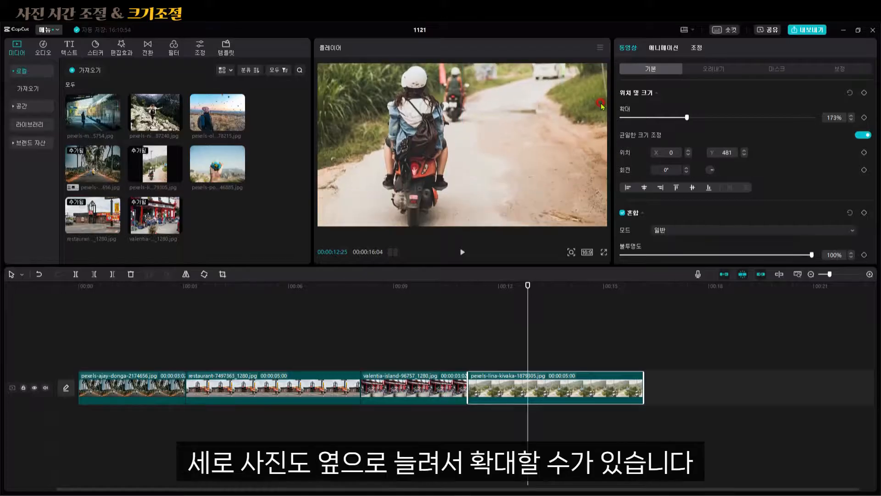